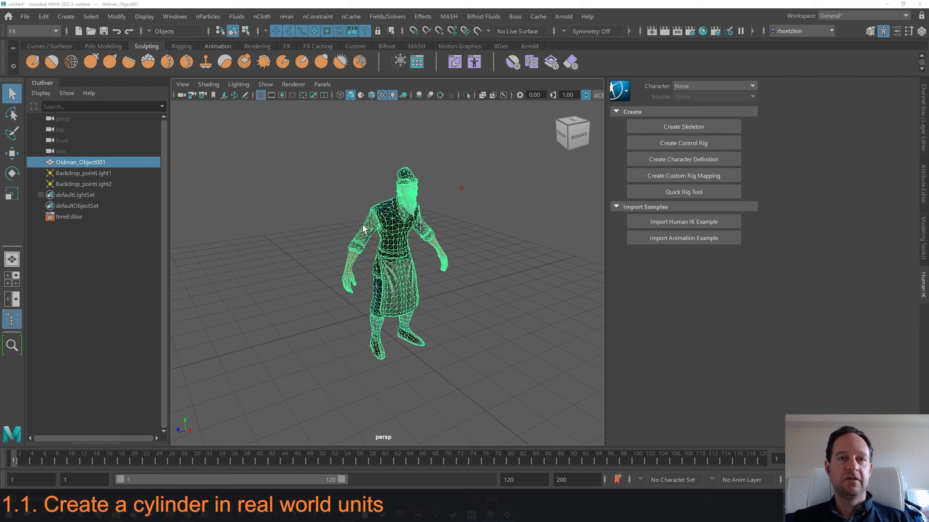
Create a polygon cylinder next to the character from the Poly Modeling shelf.
scroll(380, 232, "up", 2)
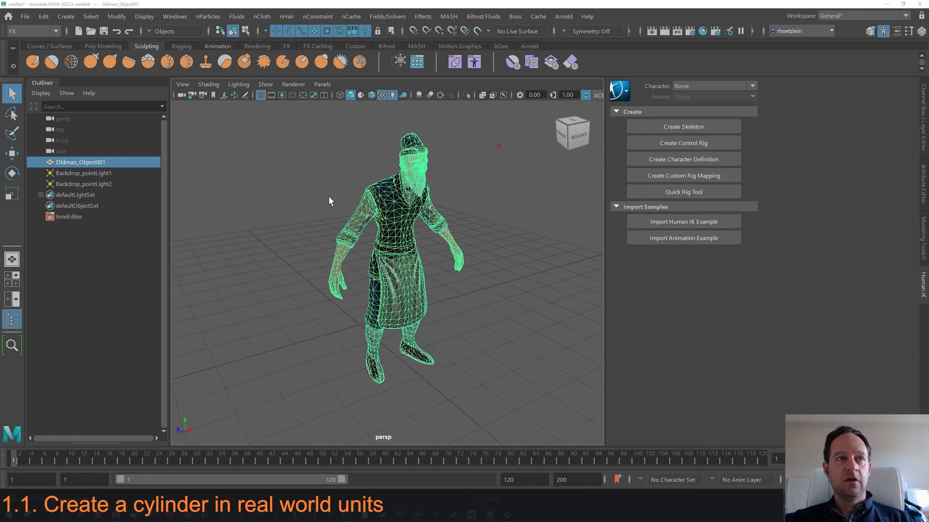
left_click(104, 46)
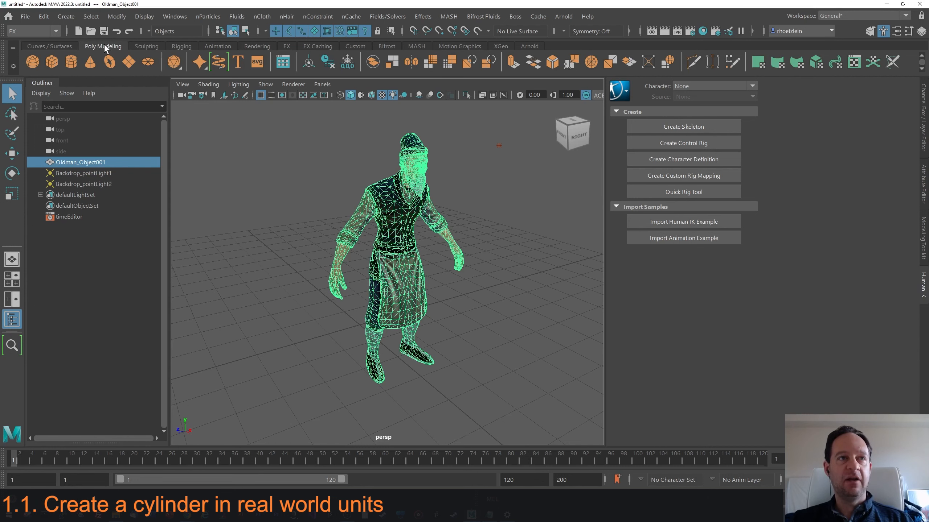
left_click(71, 62)
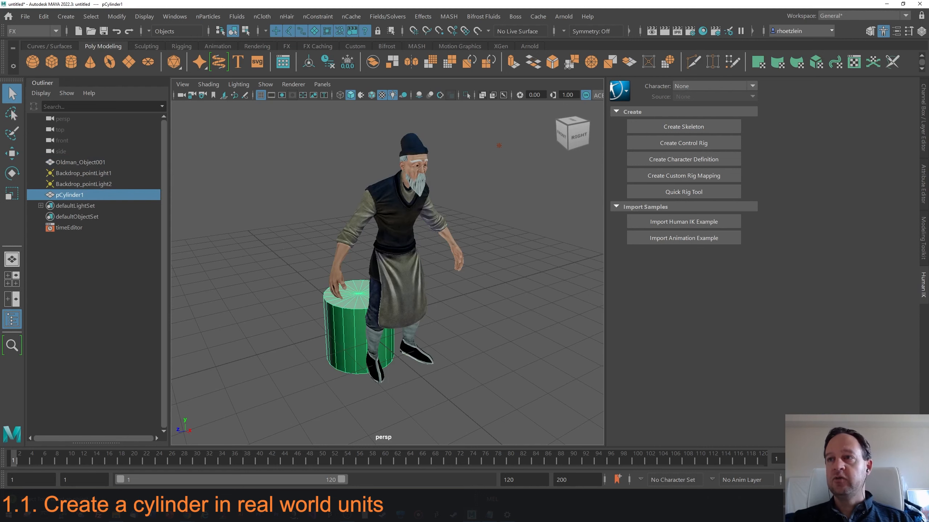
Set the cylinder's construction height to 1.7 and its radius to 0.1.
left_click(923, 194)
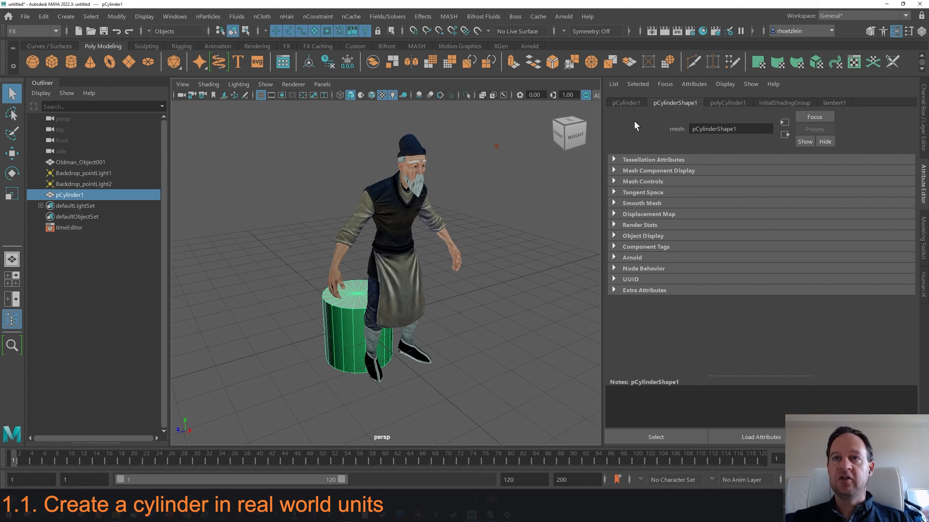
left_click(727, 103)
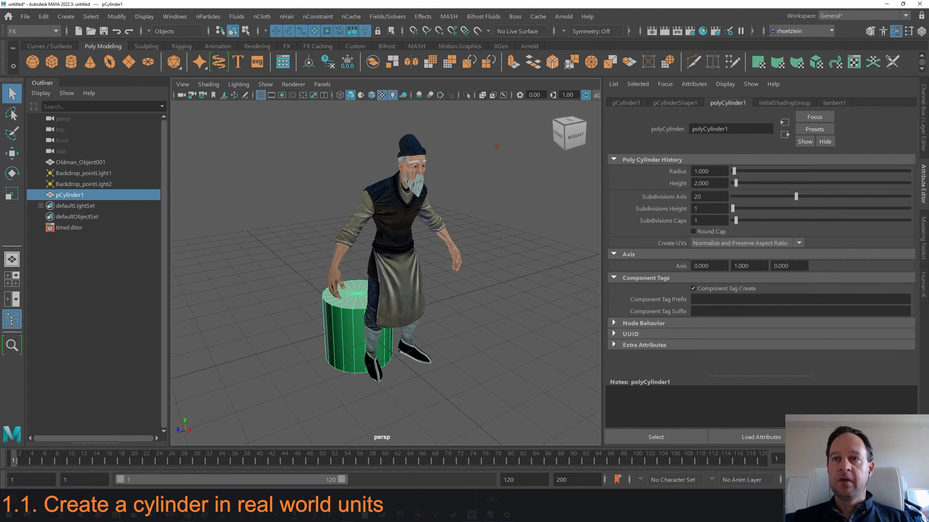
left_click(707, 183)
type("1")
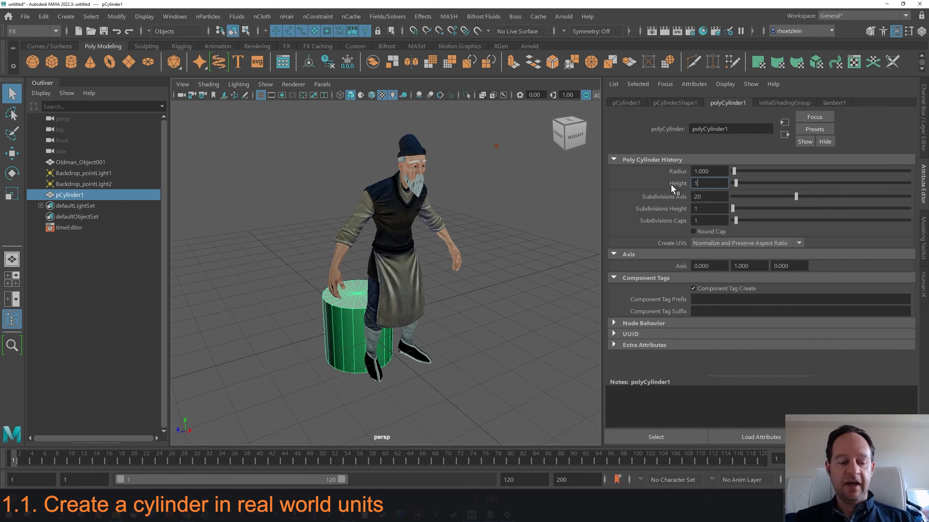
type(".7")
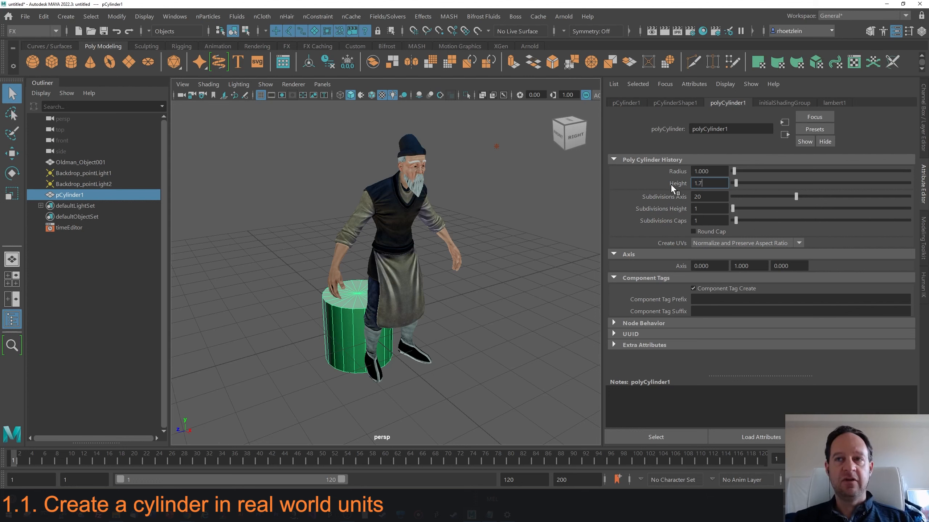
key("Tab")
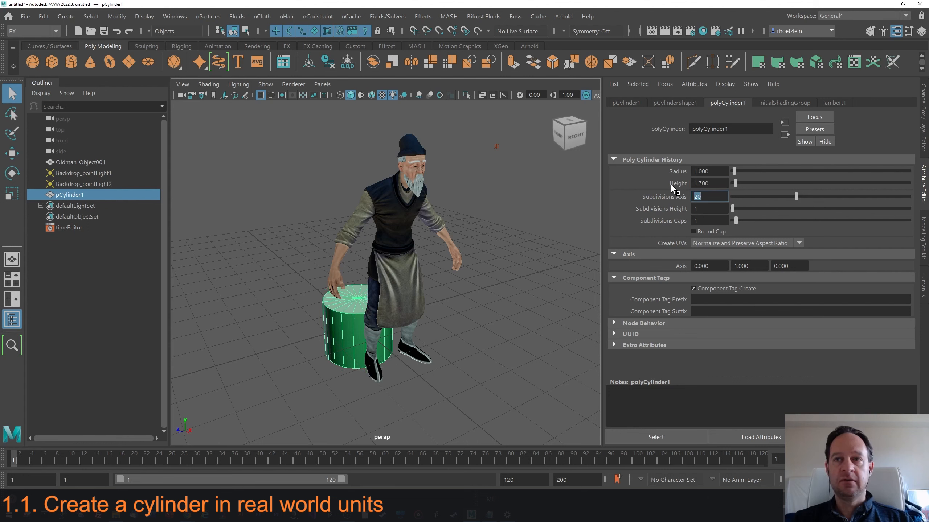
key("shift+Tab")
key("shift+Tab")
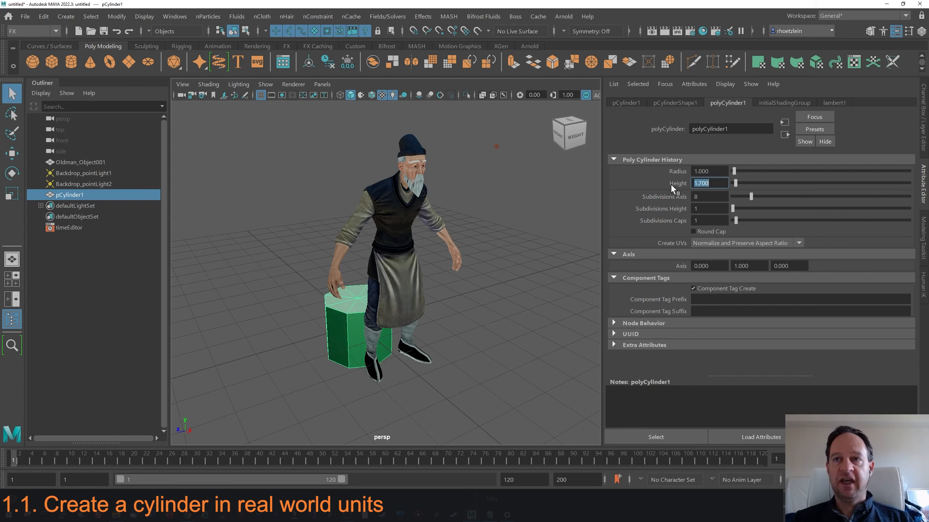
type("0")
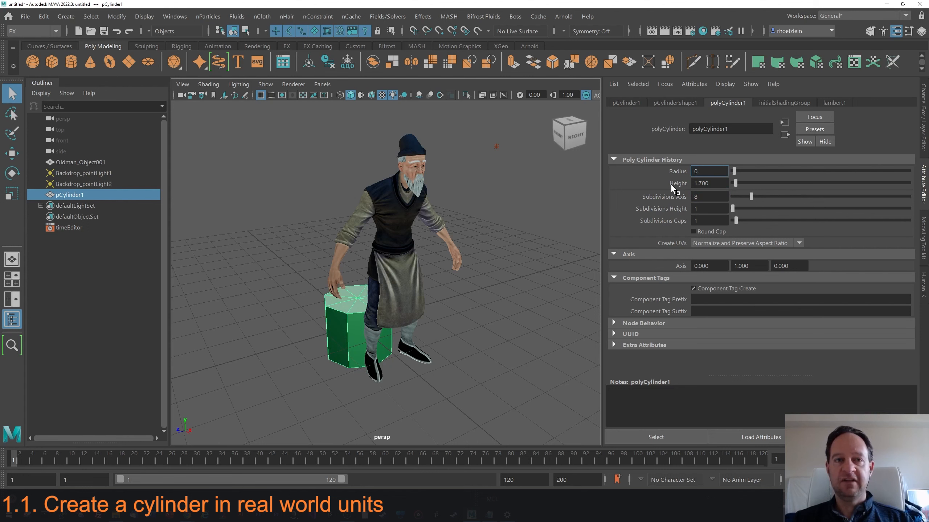
type(".1")
key("Tab")
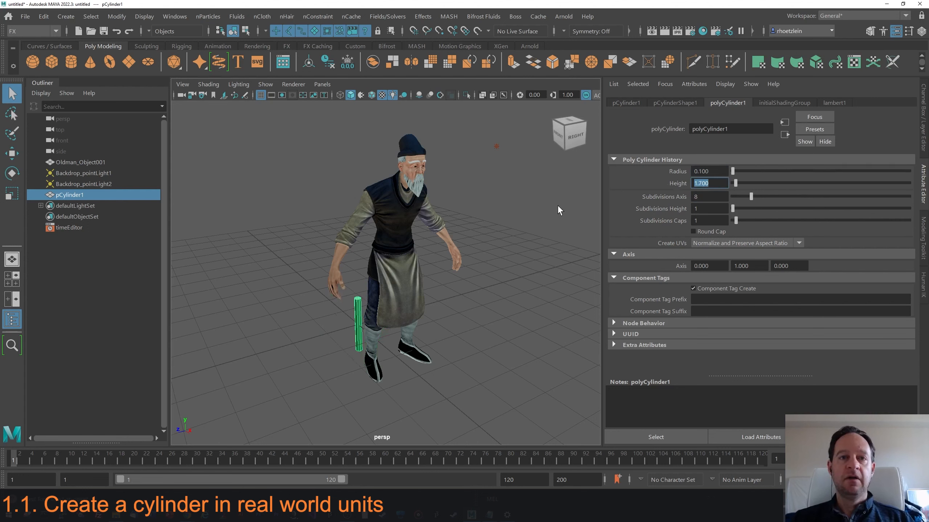
Move the cylinder off to the side of the character with the Move tool.
left_click(359, 295)
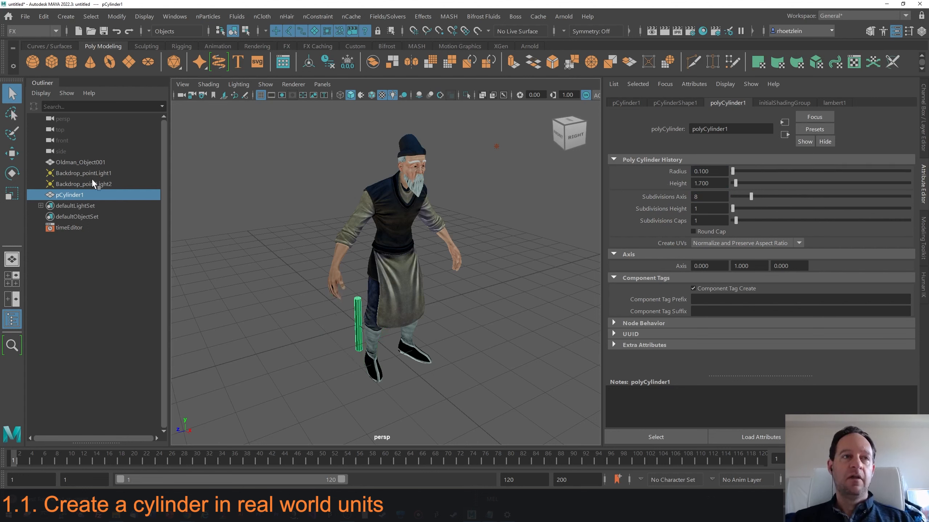
left_click(12, 154)
left_click_drag(332, 334, 389, 312)
middle_click_drag(389, 312, 378, 270, "alt")
left_click_drag(379, 269, 373, 250, "alt")
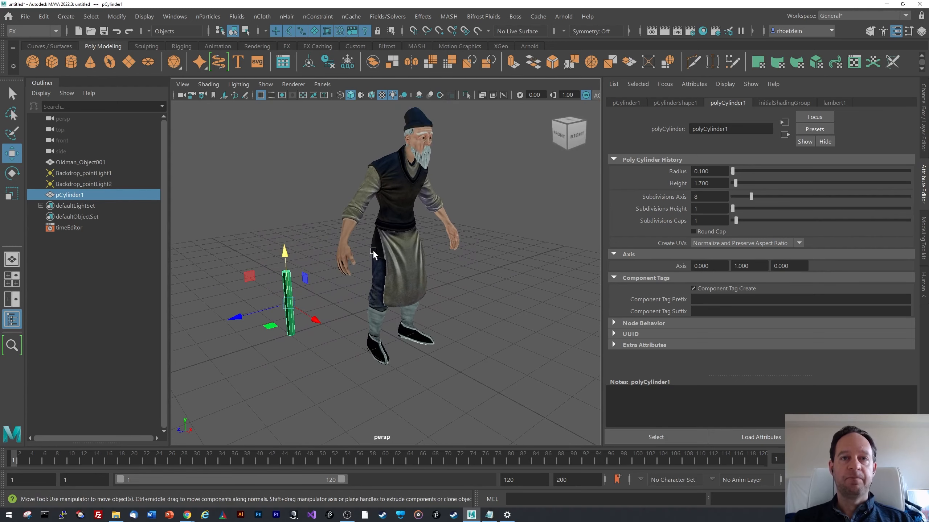
Select the character and set its translation to 0, 0, 0.
left_click(406, 222)
left_click(637, 103)
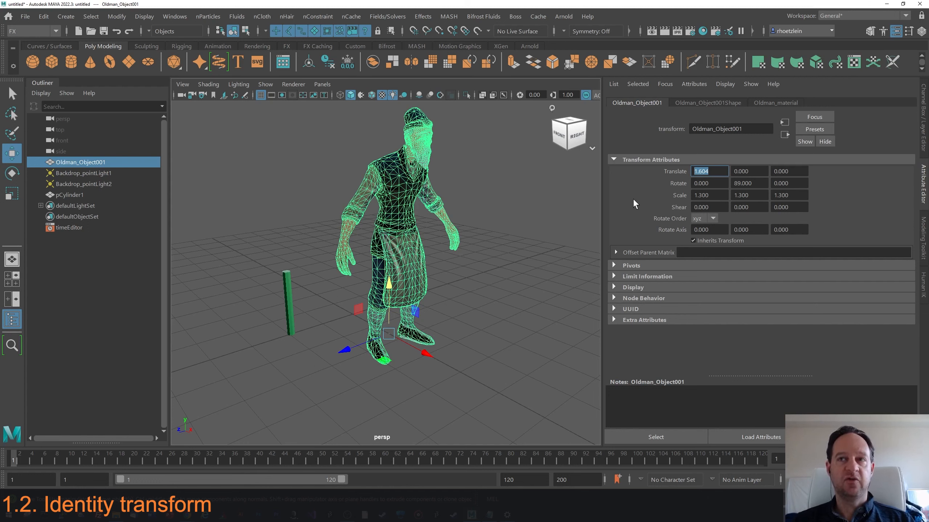
type("0")
key("Tab")
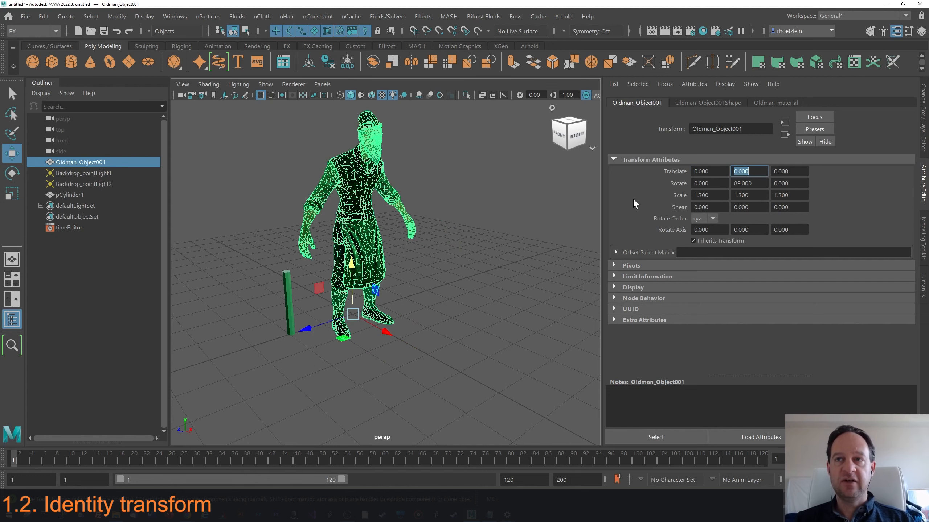
type("0")
key("Tab")
type("0")
key("Tab")
Set the character's rotation to 0, 0, 0.
type("0")
key("Tab")
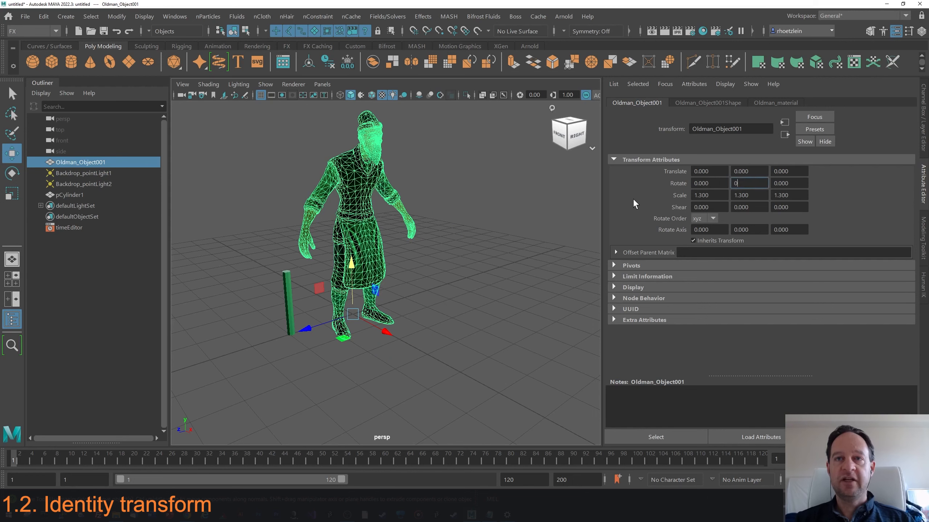
type("0")
key("Tab")
type("0")
key("Tab")
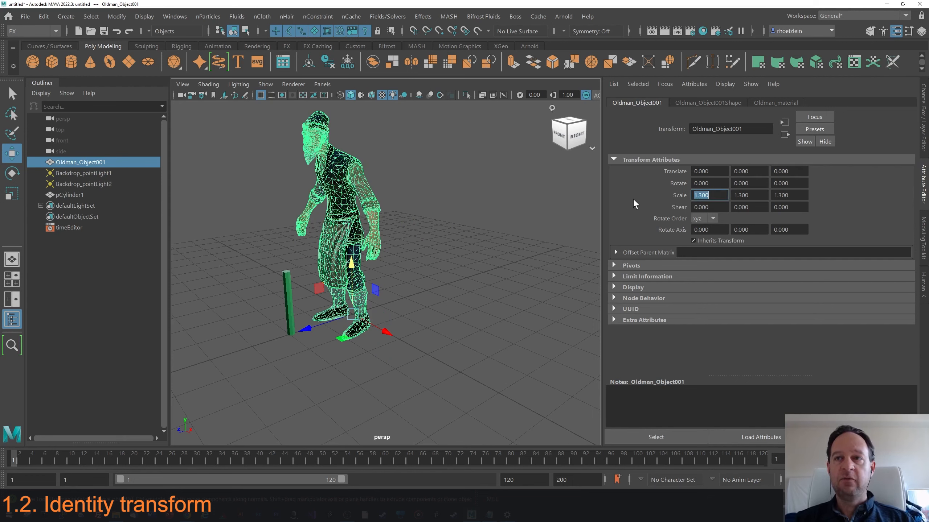
Set the character's scale to 1, 1, 1.
type("1")
key("Tab")
type("1")
key("Tab")
type("1")
key("Tab")
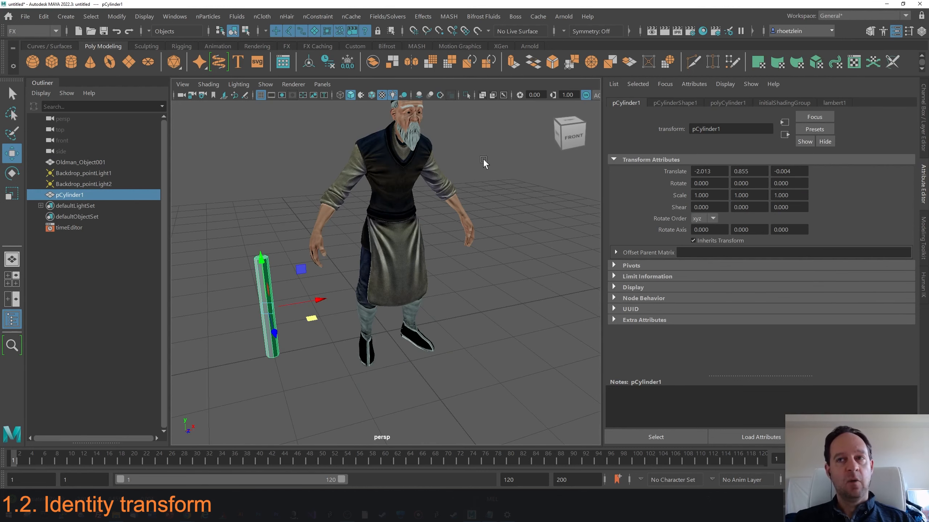
Select the character, switch to vertex mode and select all of its vertices.
left_click(423, 235)
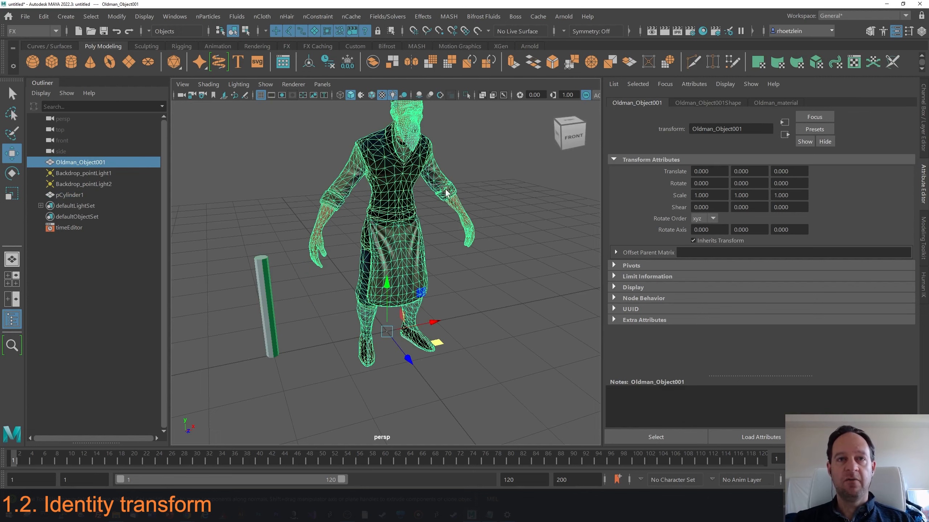
left_click_drag(398, 214, 404, 214, "alt")
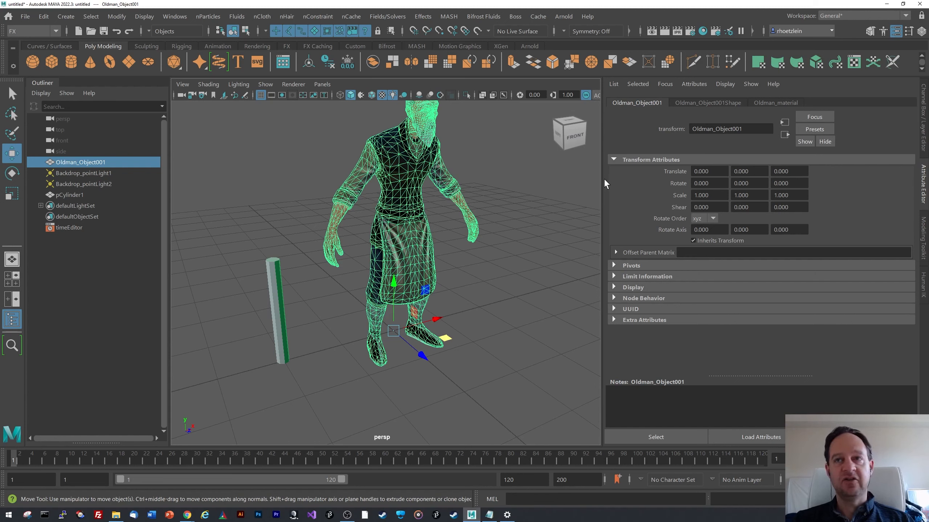
scroll(393, 206, "down", 2)
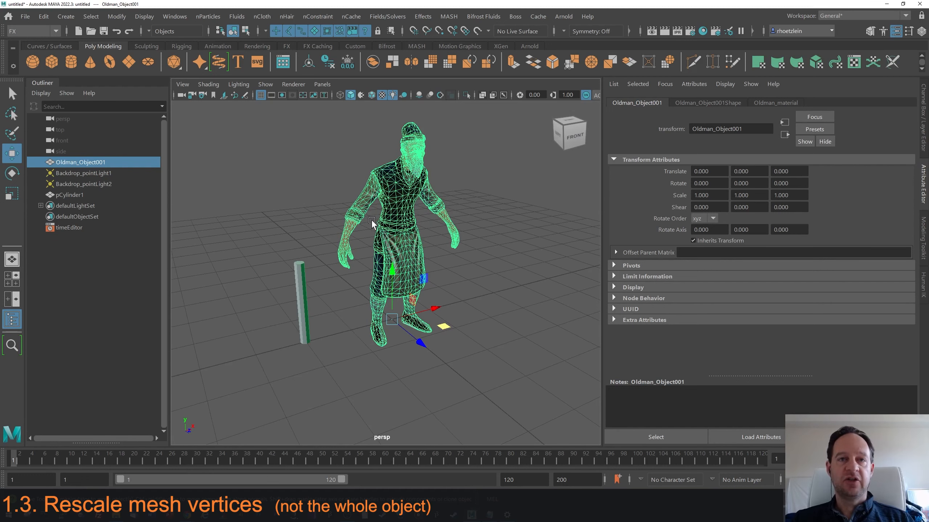
right_click_drag(371, 219, 319, 186)
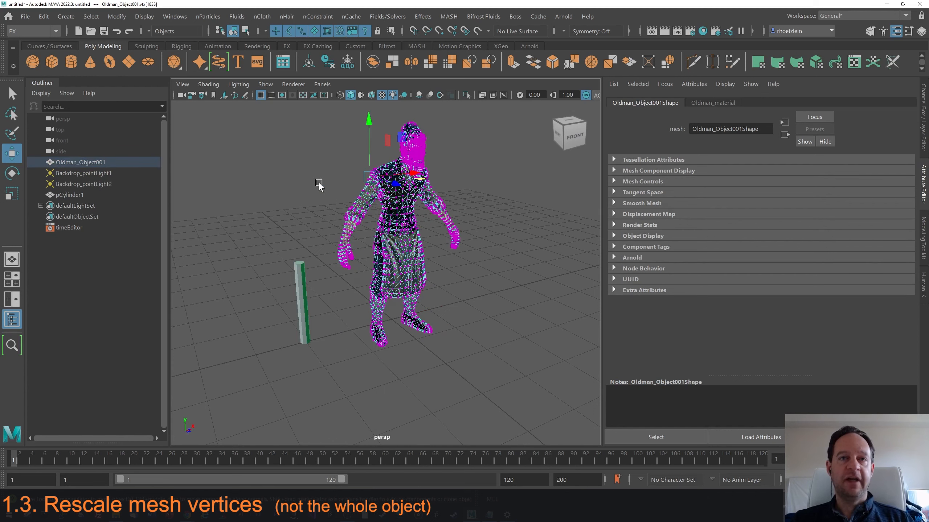
left_click_drag(317, 112, 472, 349)
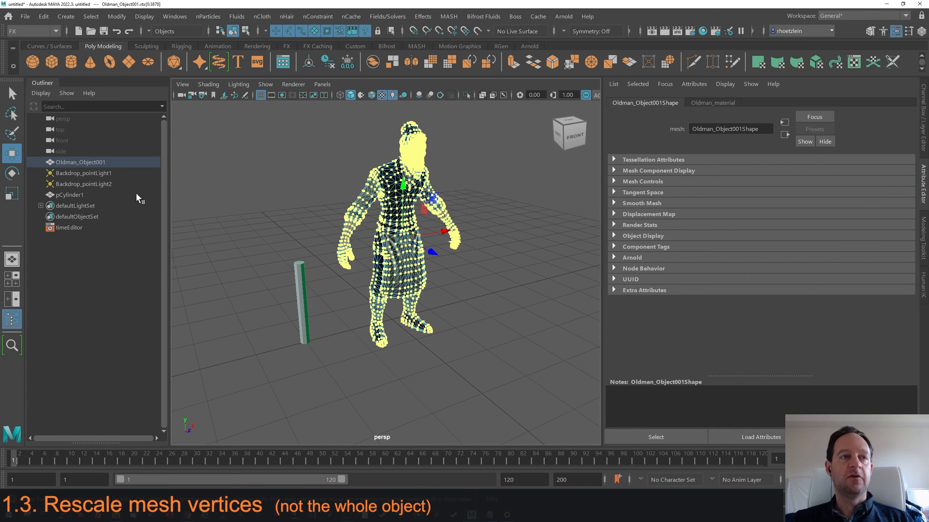
With the Scale tool, move the manipulator pivot down to the character's feet.
left_click(13, 197)
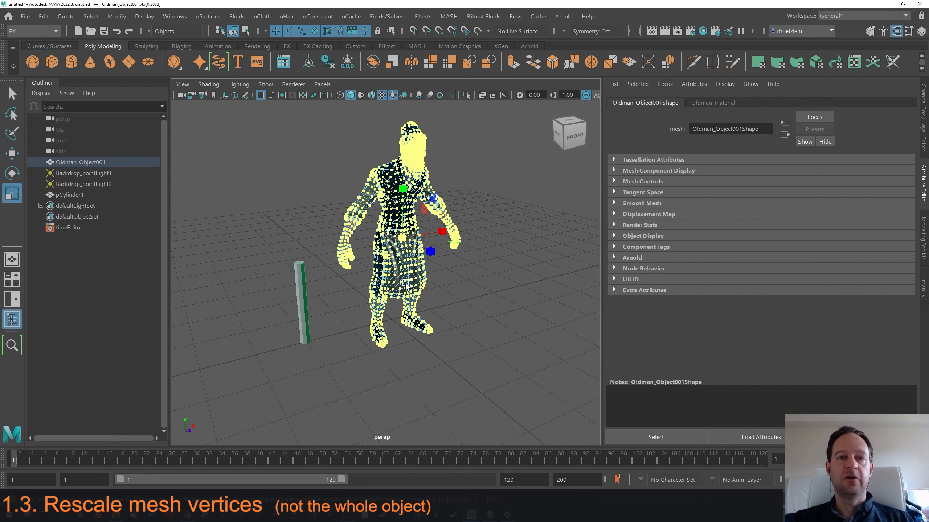
key("d")
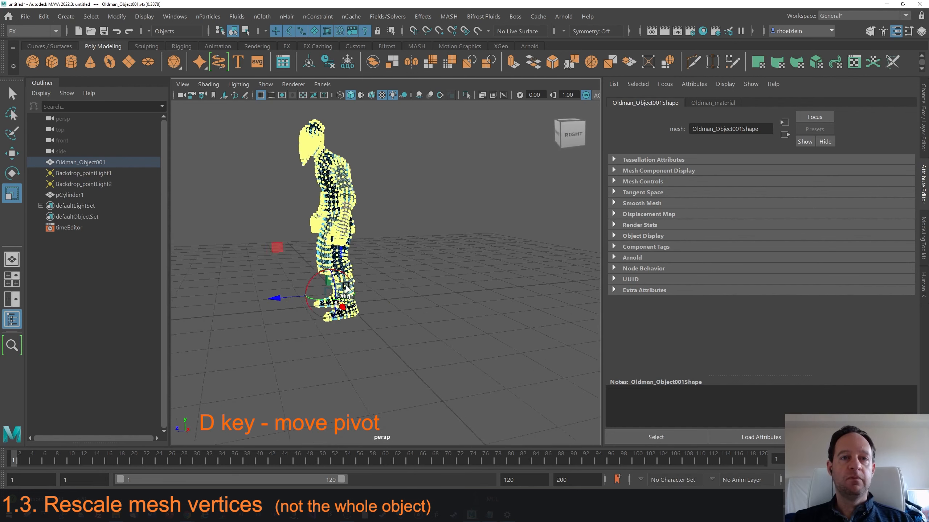
mouse_move(326, 289)
left_mouse_down("alt")
mouse_move(362, 281)
mouse_move(322, 297)
left_mouse_up("alt")
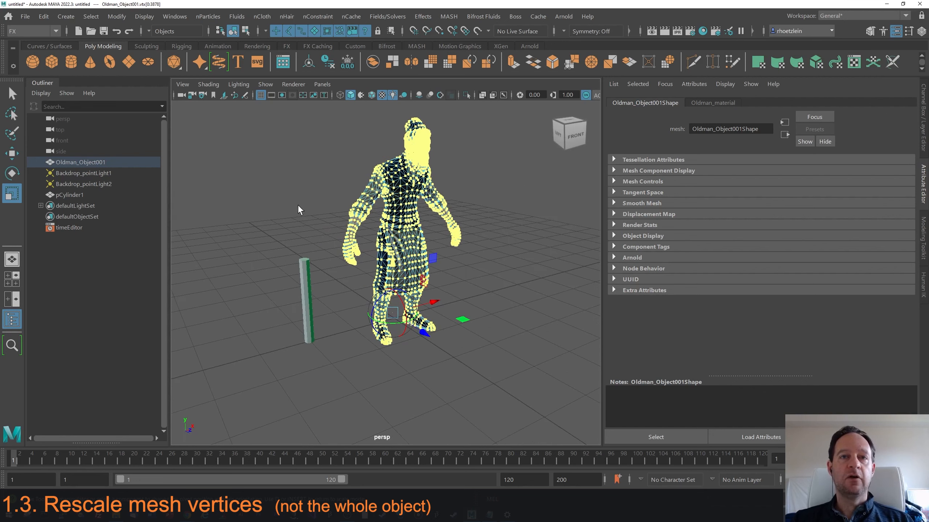
Scale the selected vertices down uniformly to about the cylinder's height.
key("r")
left_click_drag(392, 311, 275, 370)
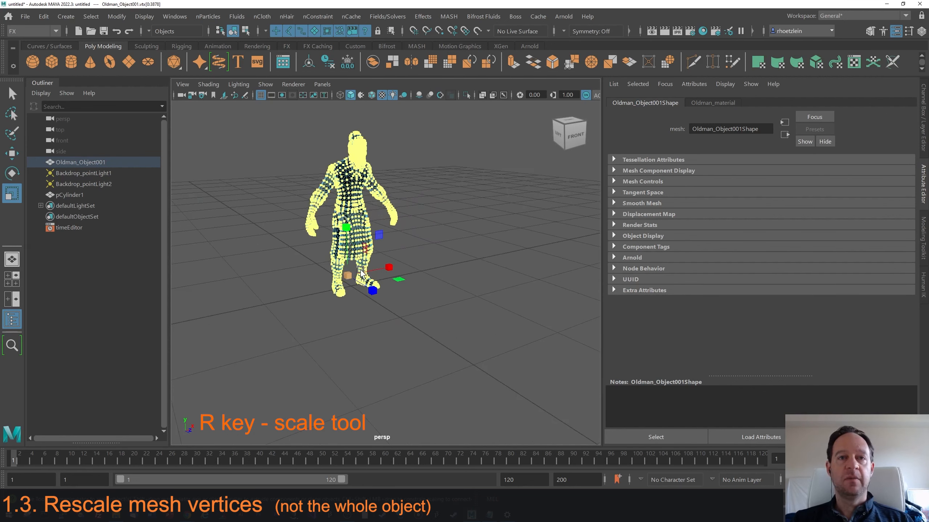
left_click_drag(360, 273, 399, 265, "alt")
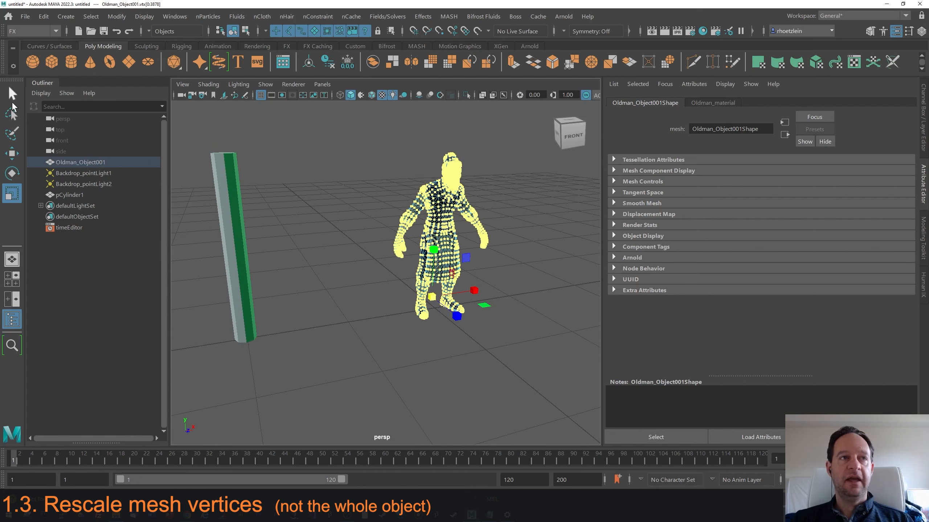
Deselect the vertices and return the character to object mode.
left_click(11, 94)
left_click(349, 217)
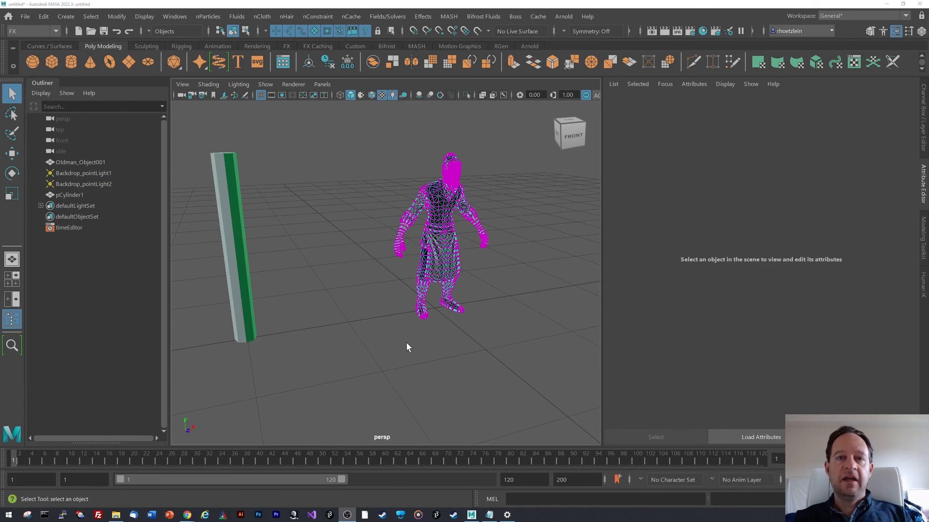
left_click_drag(406, 331, 415, 280, "alt")
right_click_drag(416, 181, 464, 169)
left_click(463, 174)
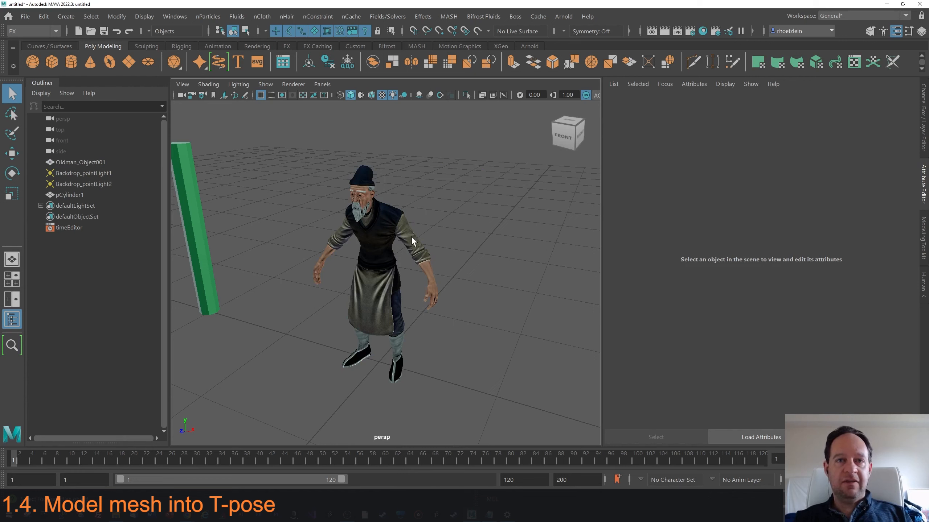
left_click_drag(404, 245, 432, 260, "alt")
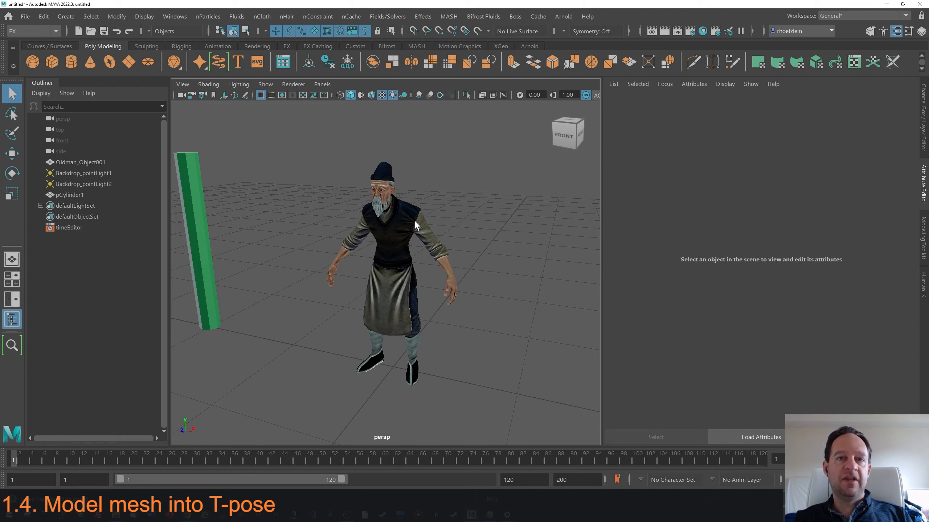
left_click_drag(414, 220, 436, 248, "alt")
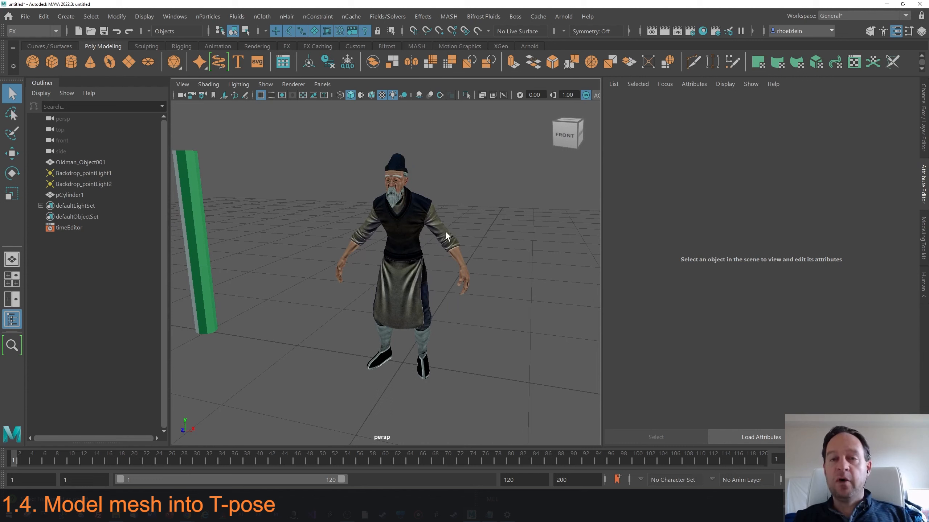
Switch the character to vertex mode and lasso-select the vertices of its left arm.
right_click(360, 181)
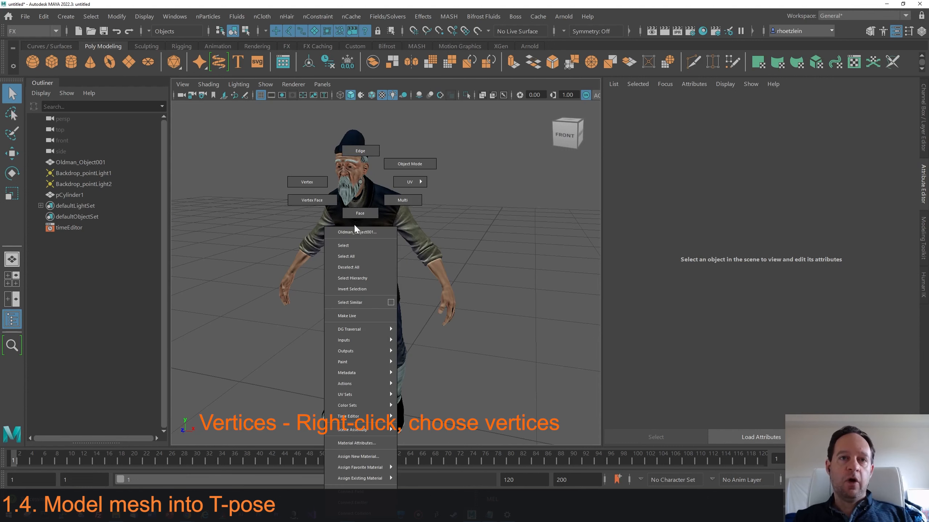
left_click(308, 182)
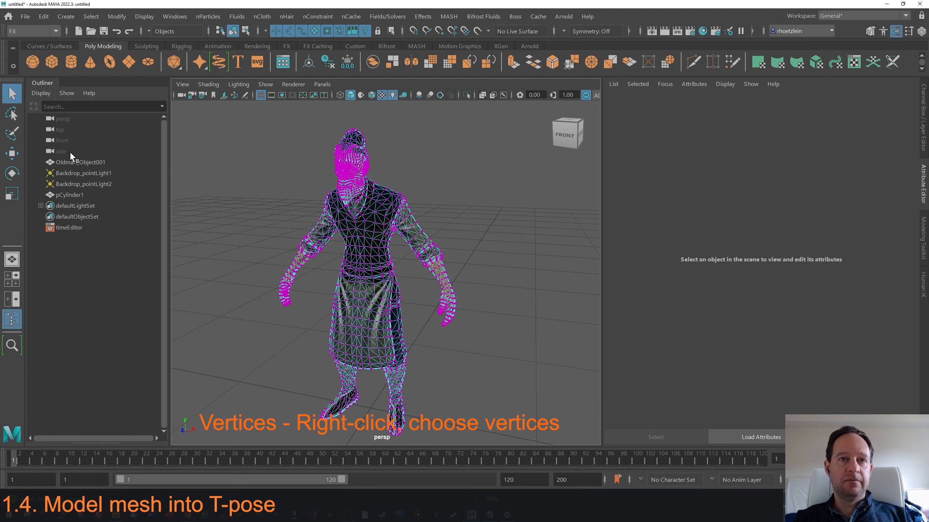
left_click(11, 114)
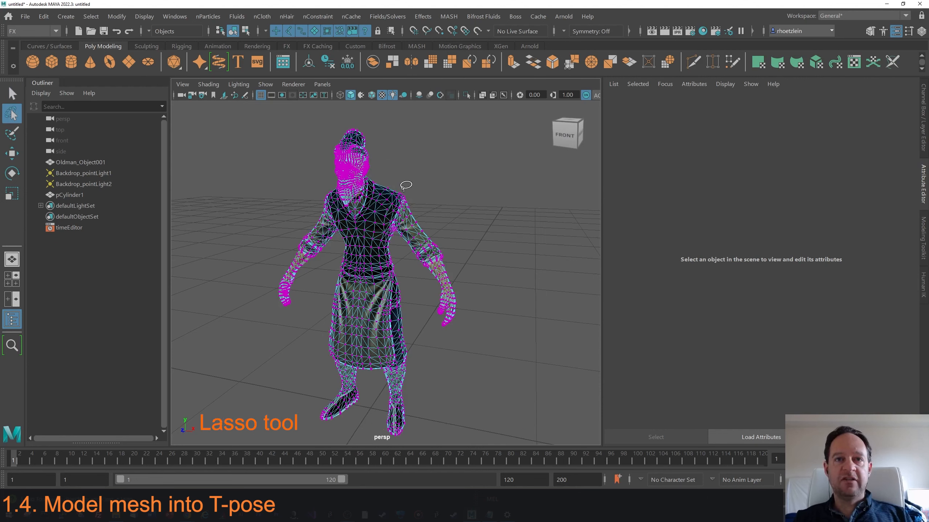
mouse_move(403, 190)
left_mouse_down()
mouse_move(398, 251)
mouse_move(424, 326)
mouse_move(472, 241)
mouse_move(406, 190)
left_mouse_up()
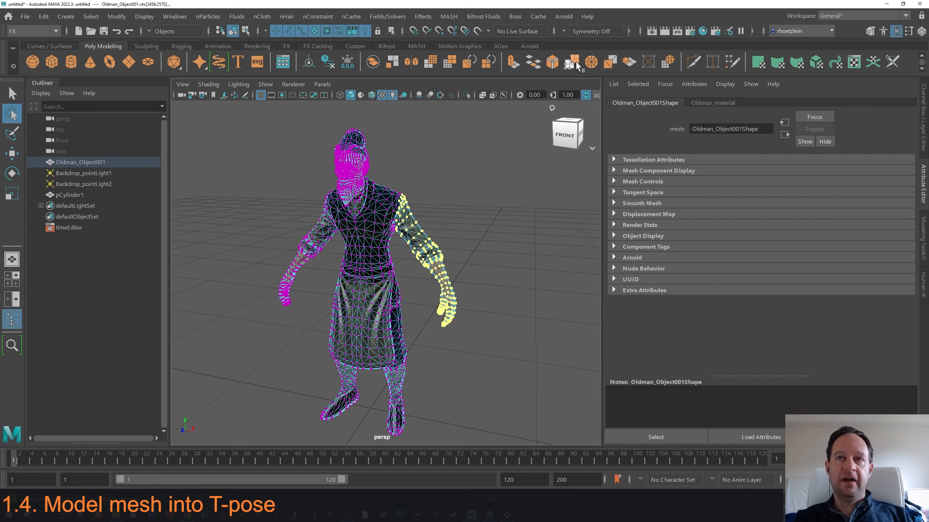
Set the modelling symmetry to World X.
left_click(564, 30)
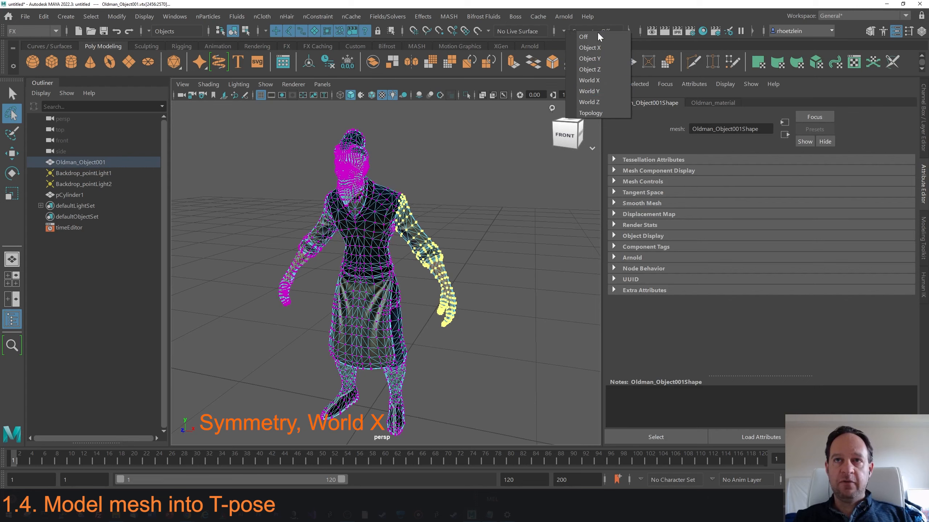
left_click(598, 80)
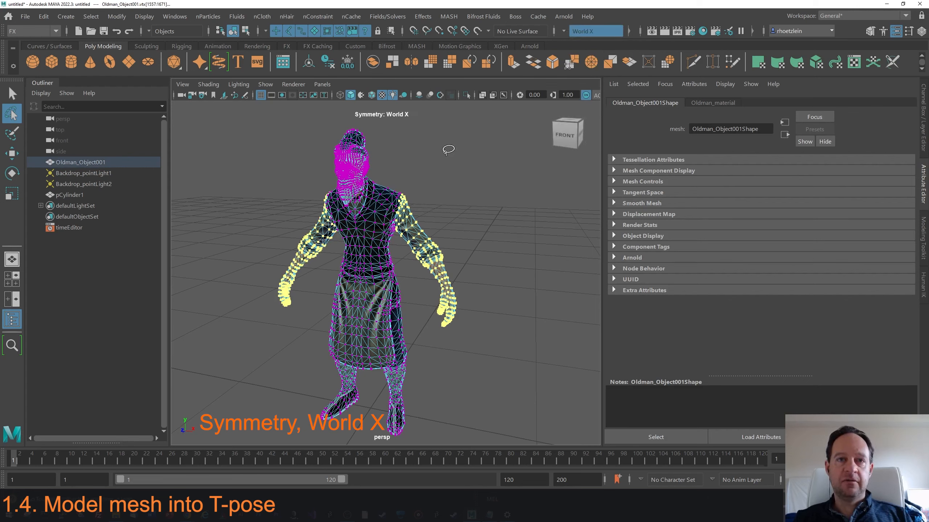
Try rotating both arms upward around the default pivot.
left_click_drag(391, 218, 402, 219, "alt")
scroll(406, 211, "up", 3)
middle_click_drag(408, 210, 393, 220, "alt")
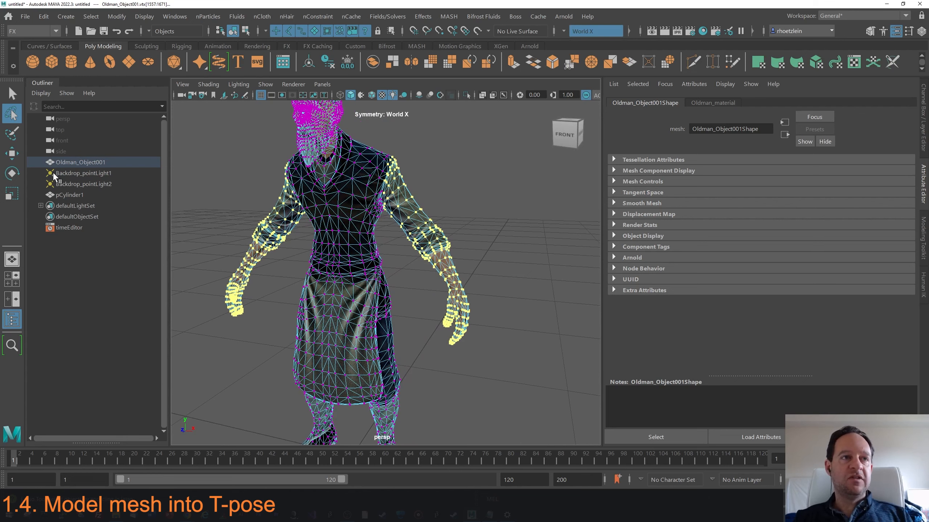
key("e")
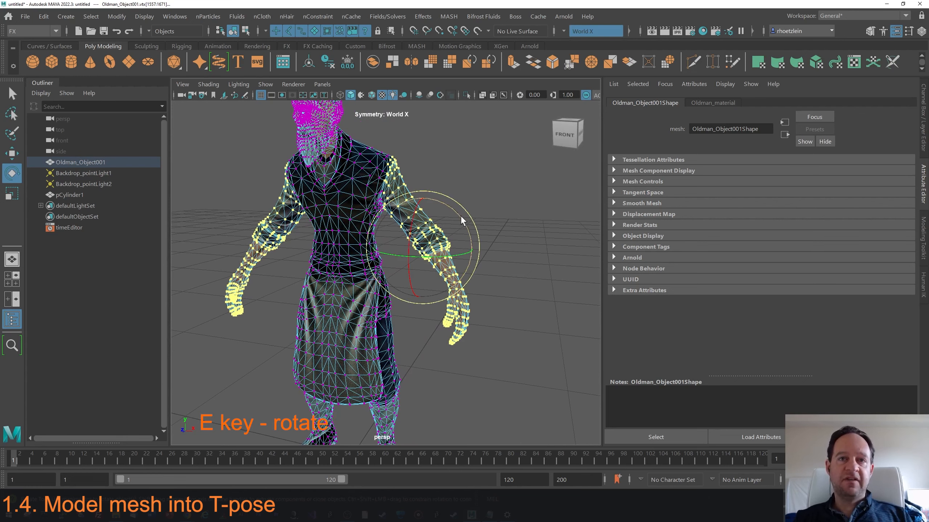
left_click_drag(460, 215, 455, 195)
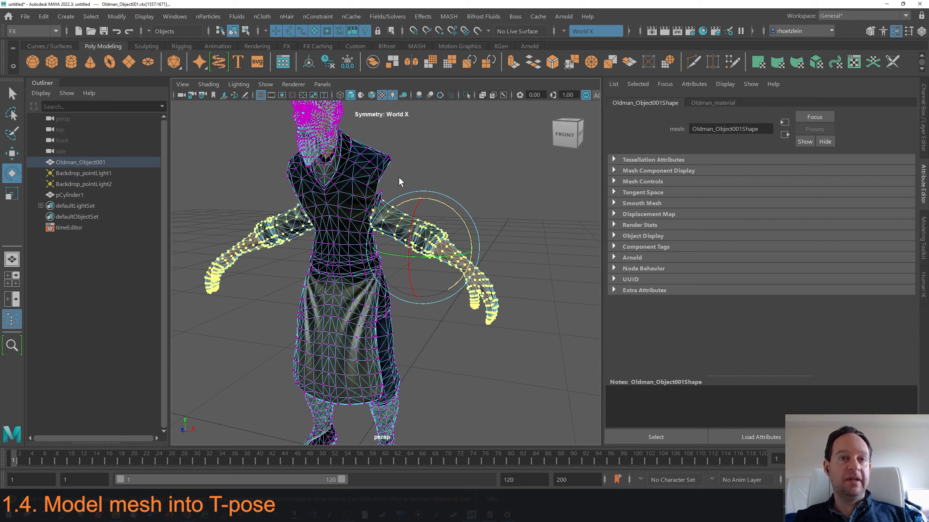
key("ctrl+z")
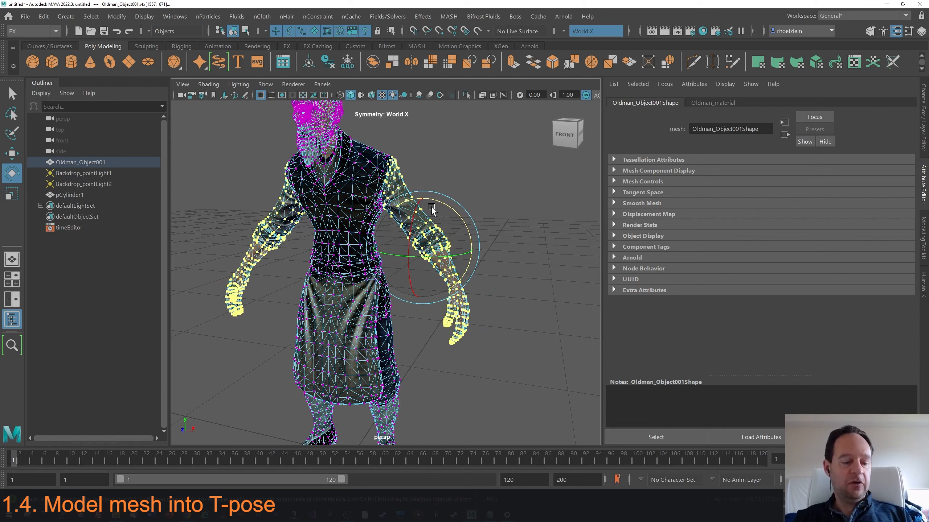
Move the manipulator pivot up to the left shoulder.
key("d")
left_click_drag(469, 224, 443, 229, "alt")
mouse_move(496, 178)
left_mouse_down()
mouse_move(495, 111)
mouse_move(485, 187)
left_mouse_up()
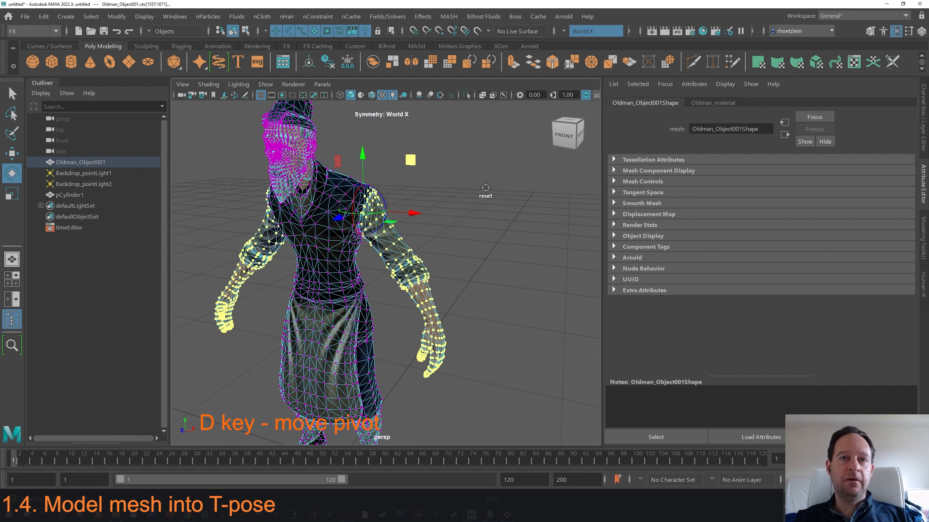
Try rotating the arms upward around the shoulder pivot.
key("e")
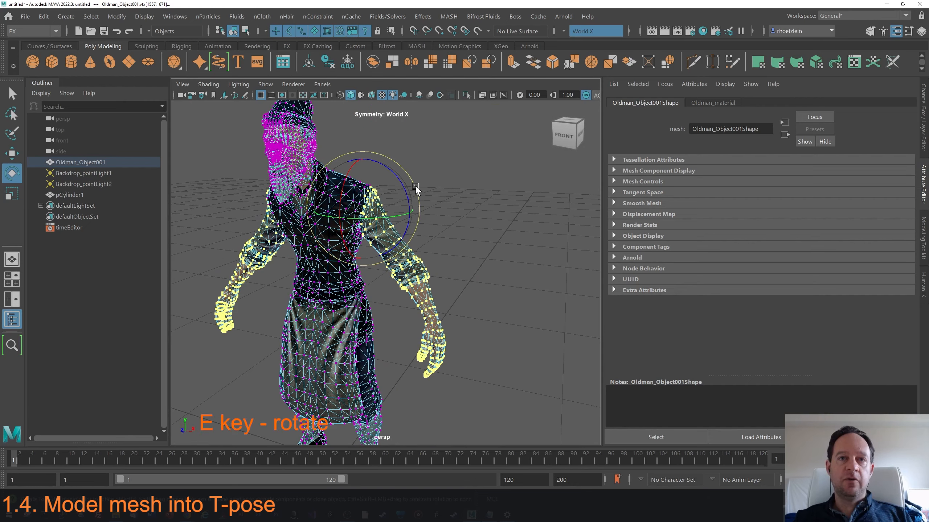
left_click_drag(415, 184, 396, 153)
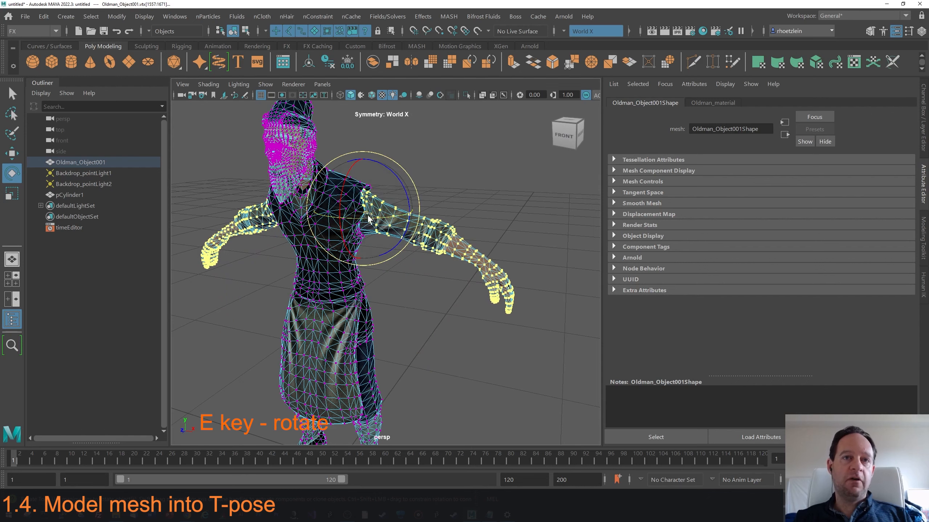
scroll(364, 206, "up", 3)
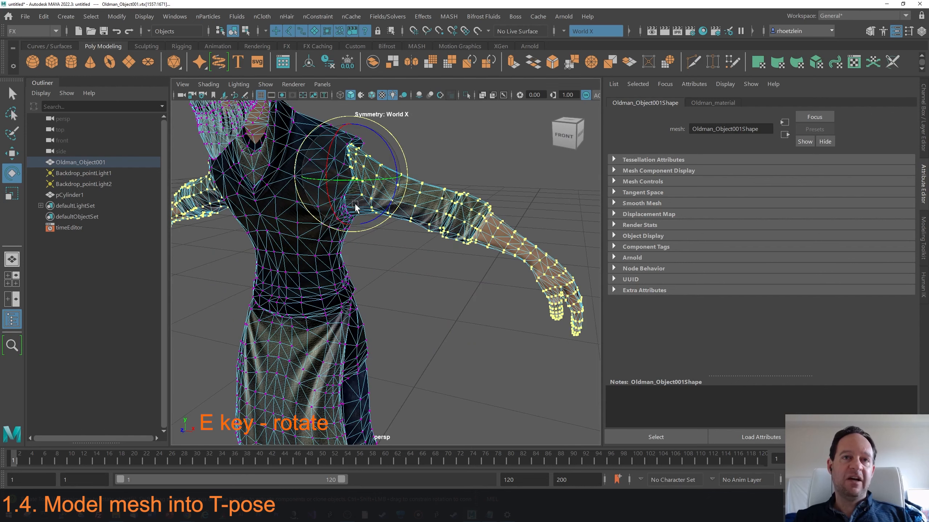
middle_click_drag(345, 156, 358, 172, "alt")
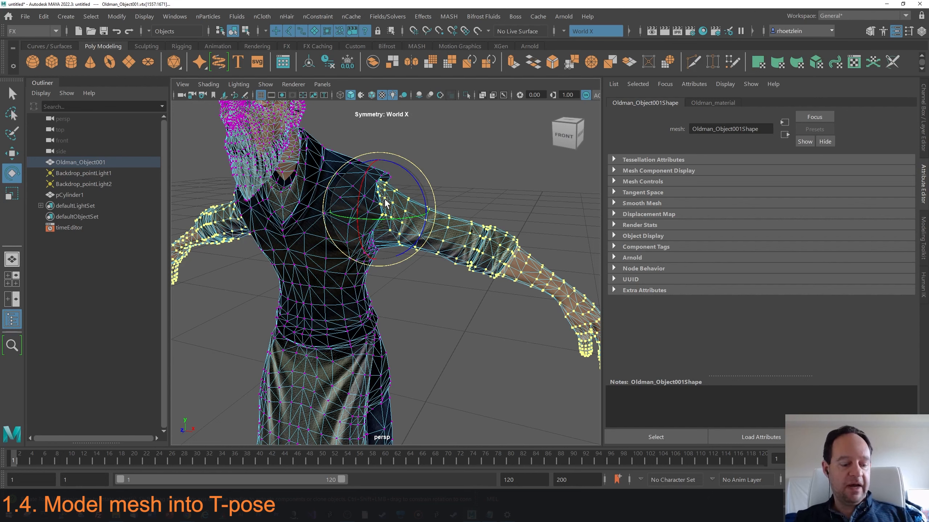
key("ctrl+z")
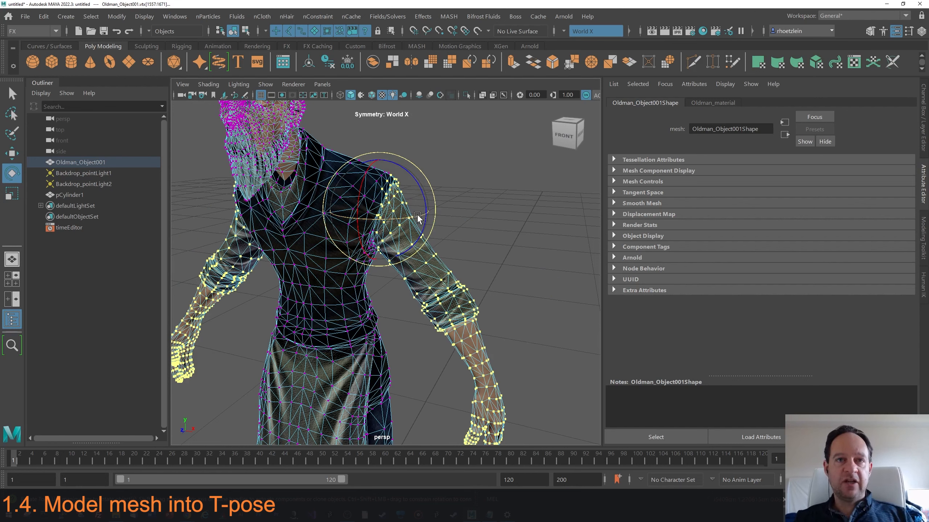
Rotate both arms up to horizontal around the shoulders with soft selection enabled.
key("b")
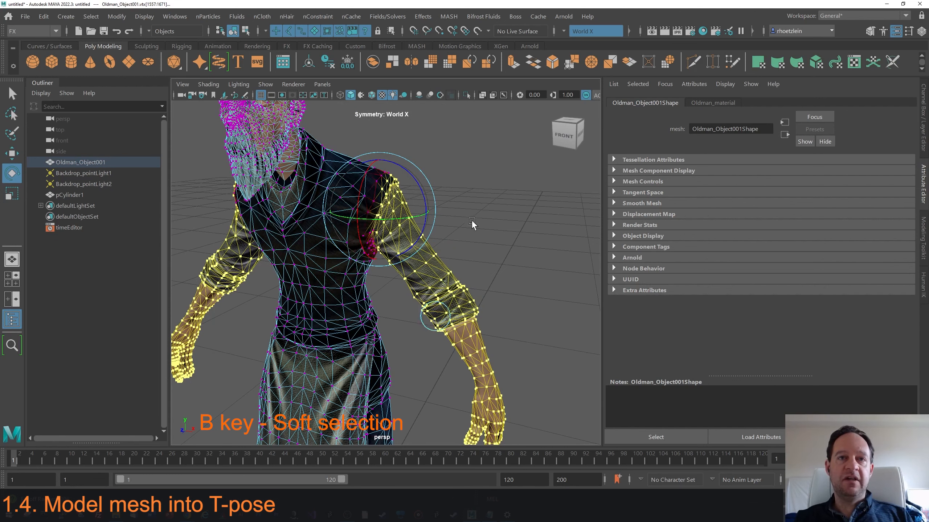
mouse_move(472, 219)
left_mouse_down()
mouse_move(525, 219)
mouse_move(473, 217)
mouse_move(483, 215)
left_mouse_up()
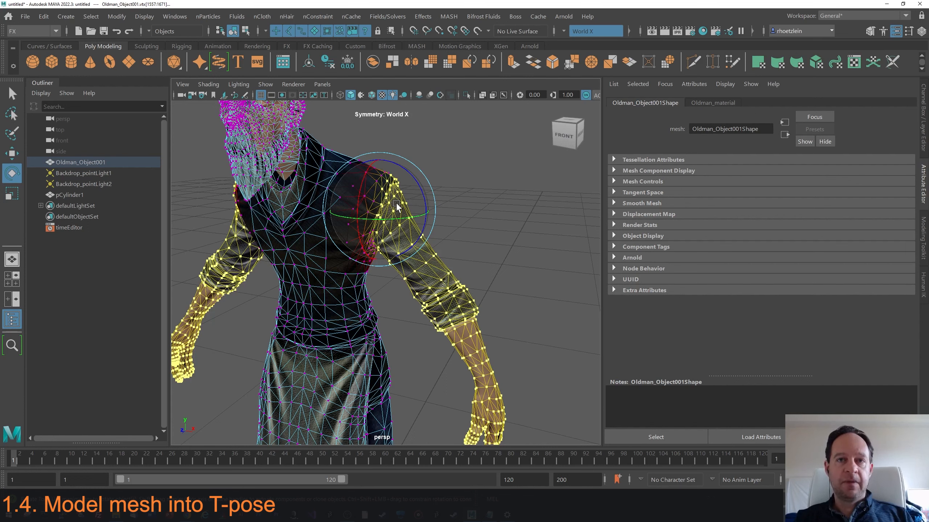
left_click_drag(433, 193, 384, 214)
middle_click_drag(385, 215, 349, 216, "alt")
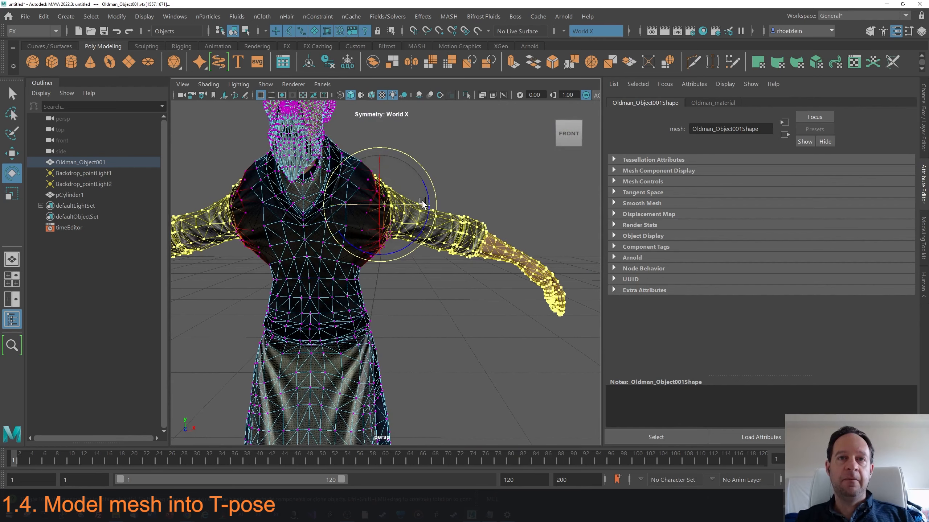
left_click_drag(433, 187, 427, 173)
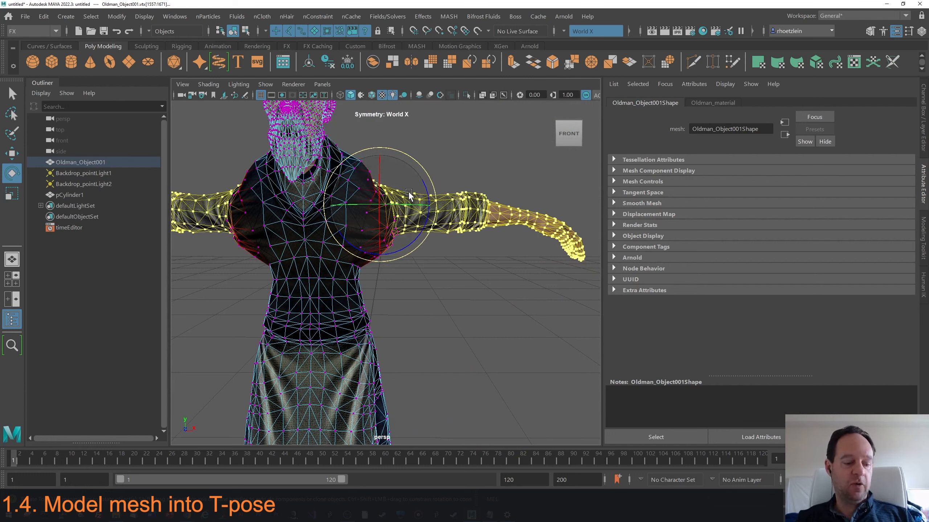
Raise the arms slightly and rotate them in the top view to point straight out sideways.
key("w")
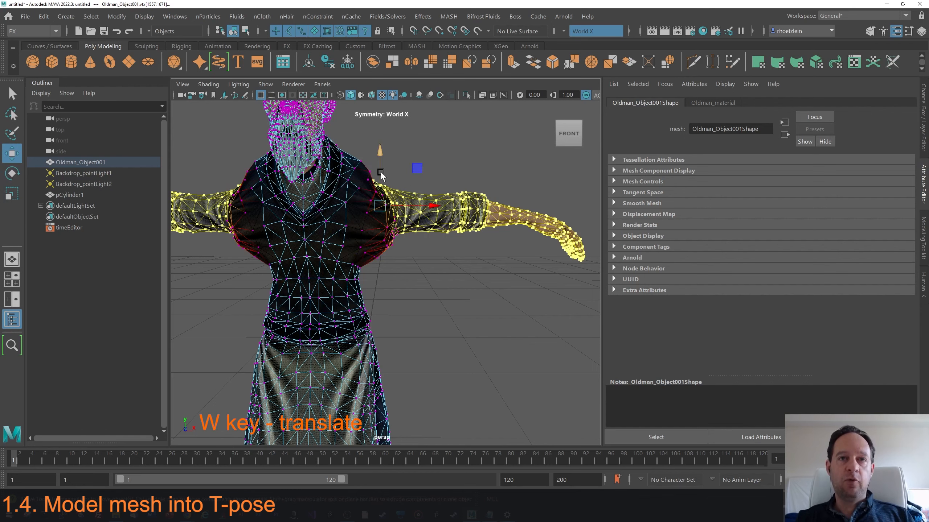
left_click_drag(380, 172, 382, 155)
left_click_drag(378, 187, 332, 209, "alt")
left_click_drag(343, 242, 344, 236, "alt")
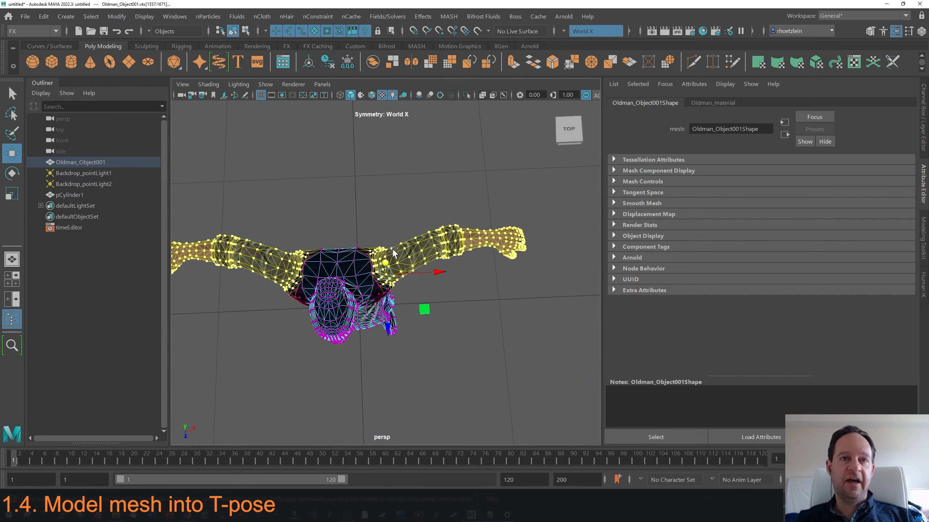
key("e")
left_click_drag(421, 231, 432, 259)
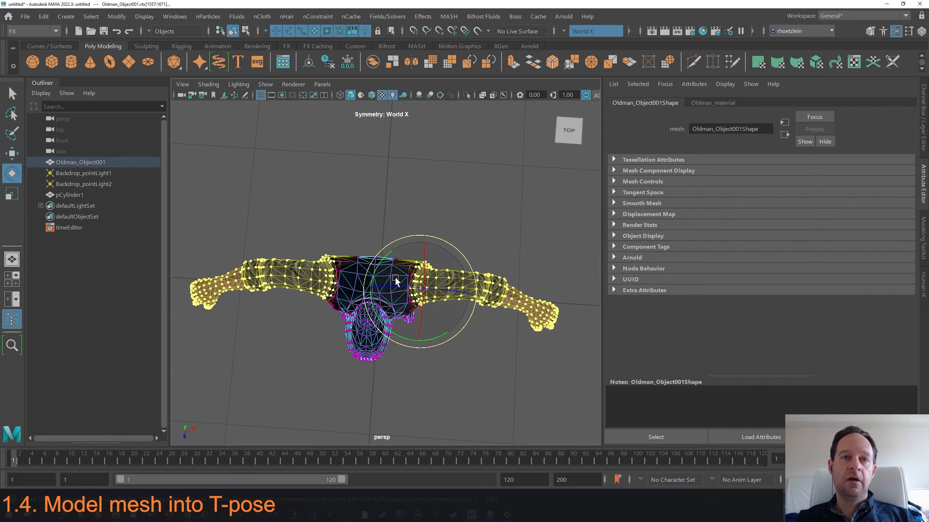
Reduce the selection to the forearms and hands, then rotate and lift them level with the upper arms.
left_click_drag(431, 277, 448, 241, "alt")
scroll(441, 268, "up", 6)
left_click_drag(462, 150, 461, 144)
left_click_drag(448, 223, 412, 234, "alt")
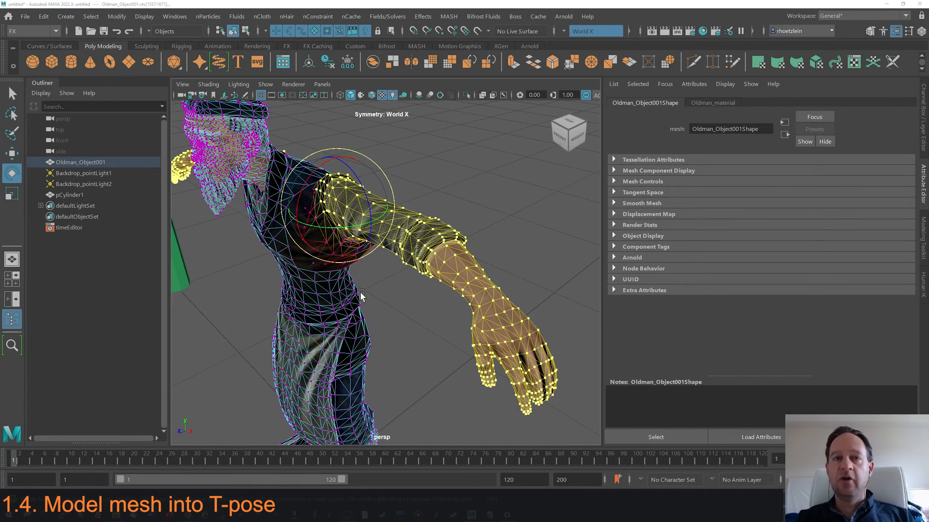
left_click_drag(360, 292, 373, 275, "alt")
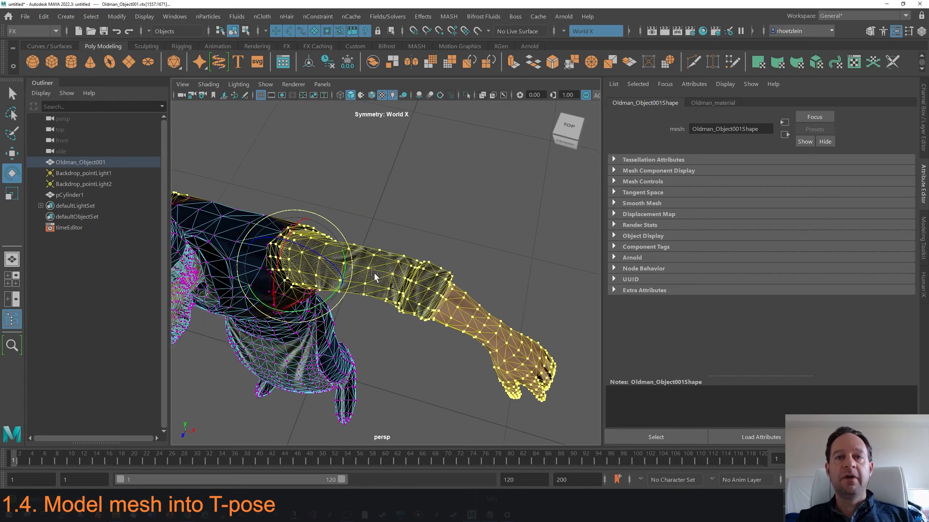
middle_click_drag(374, 273, 333, 243, "alt")
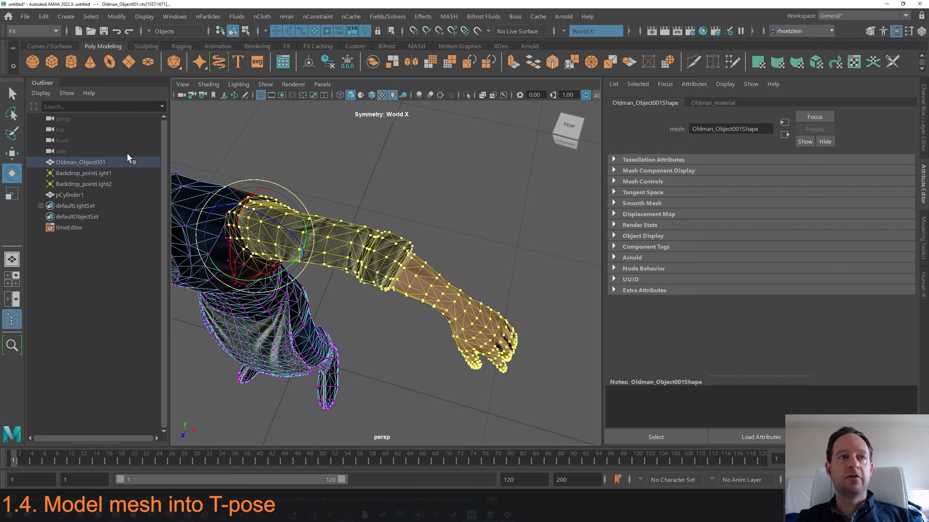
left_click(13, 135)
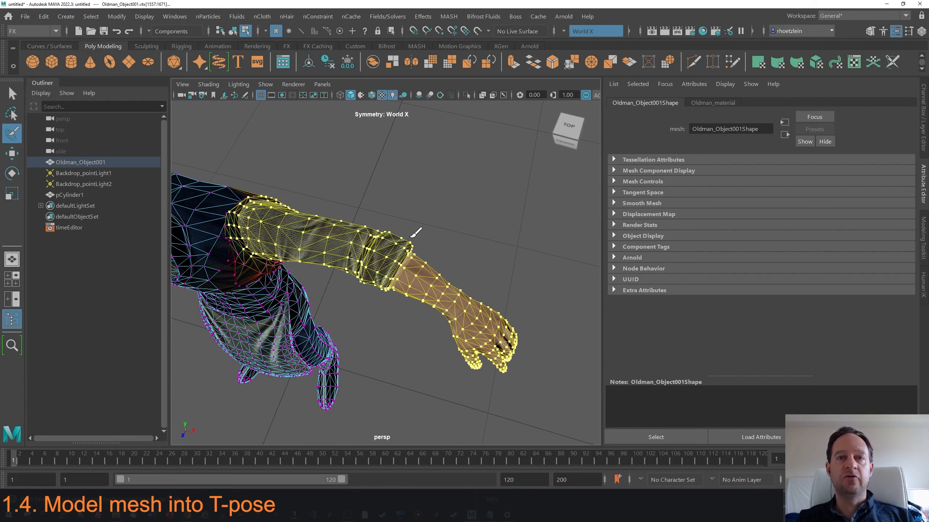
mouse_move(378, 291)
left_mouse_down()
mouse_move(448, 377)
mouse_move(556, 328)
mouse_move(461, 240)
mouse_move(418, 235)
mouse_move(436, 223)
mouse_move(426, 244)
mouse_move(437, 252)
mouse_move(432, 242)
left_mouse_up()
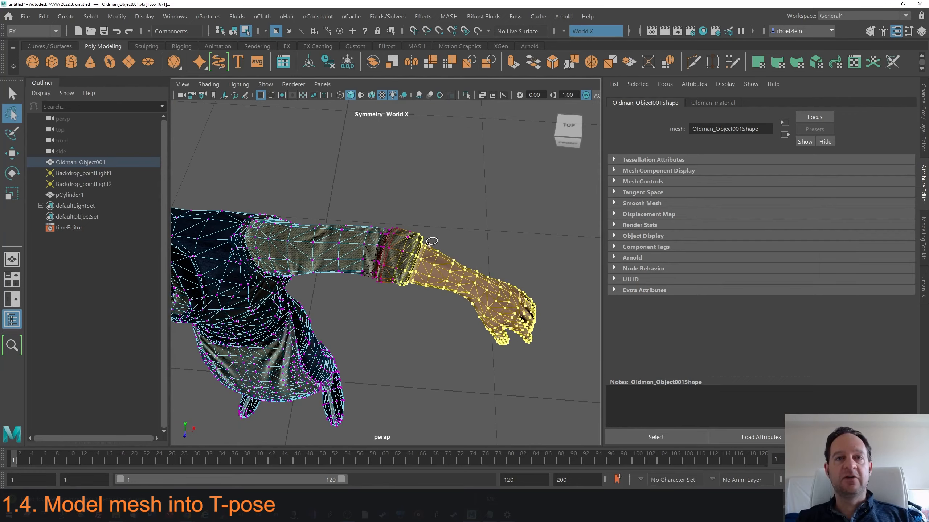
key("e")
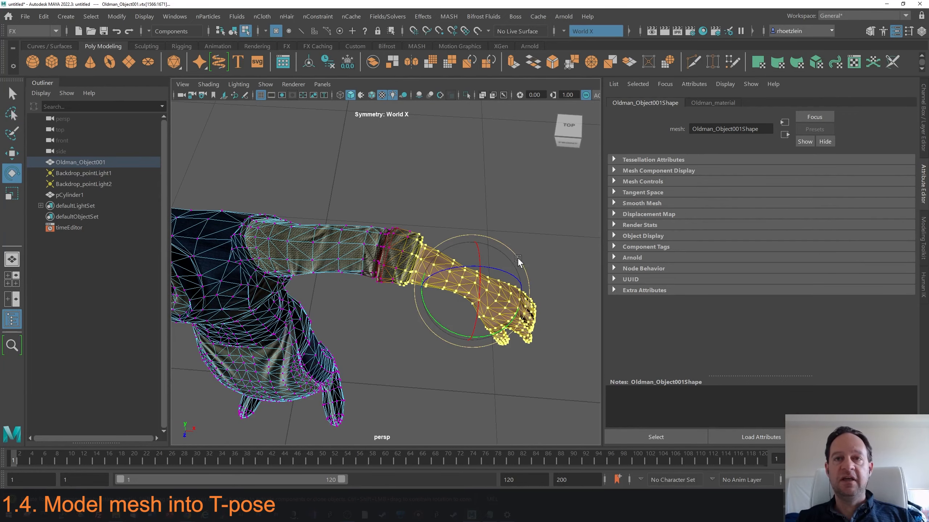
left_click_drag(490, 265, 474, 265, "alt")
left_click(12, 154)
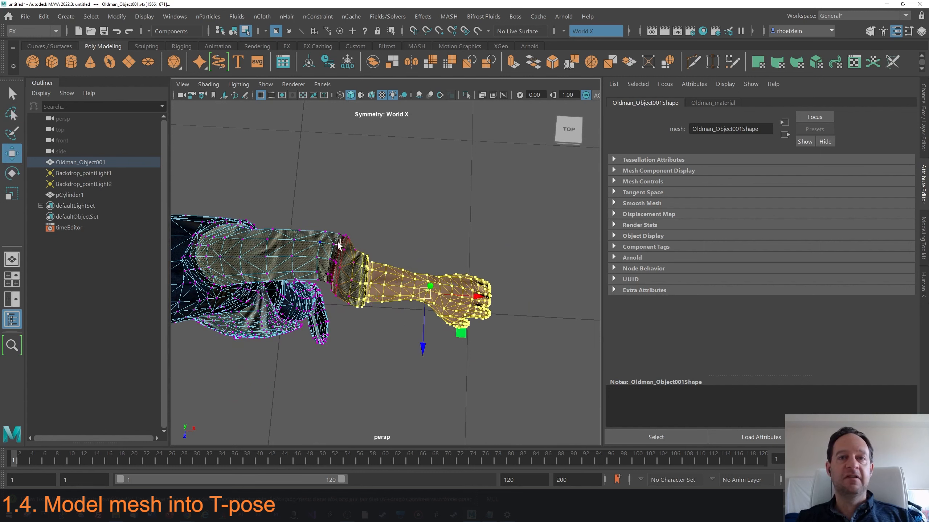
left_click_drag(465, 335, 470, 314)
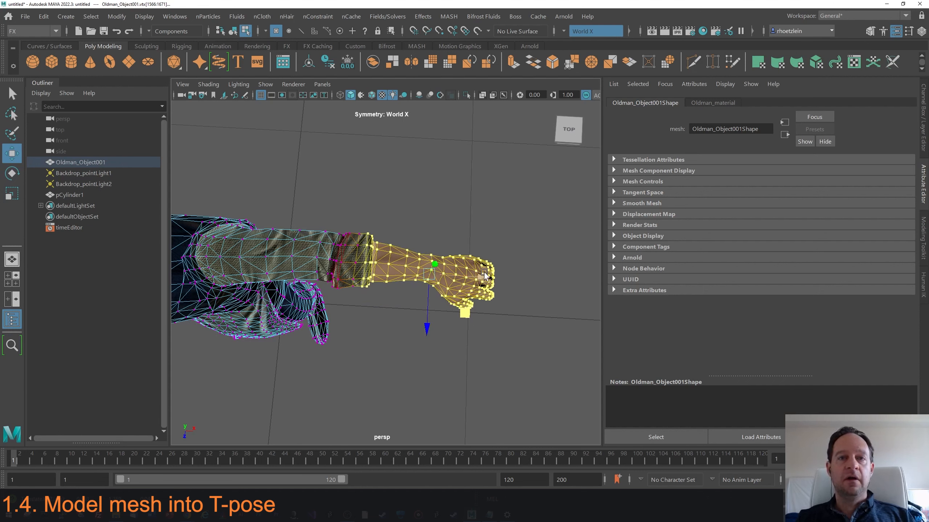
Fine-tune the hands' position with further rotate and move adjustments, then deselect everything.
key("e")
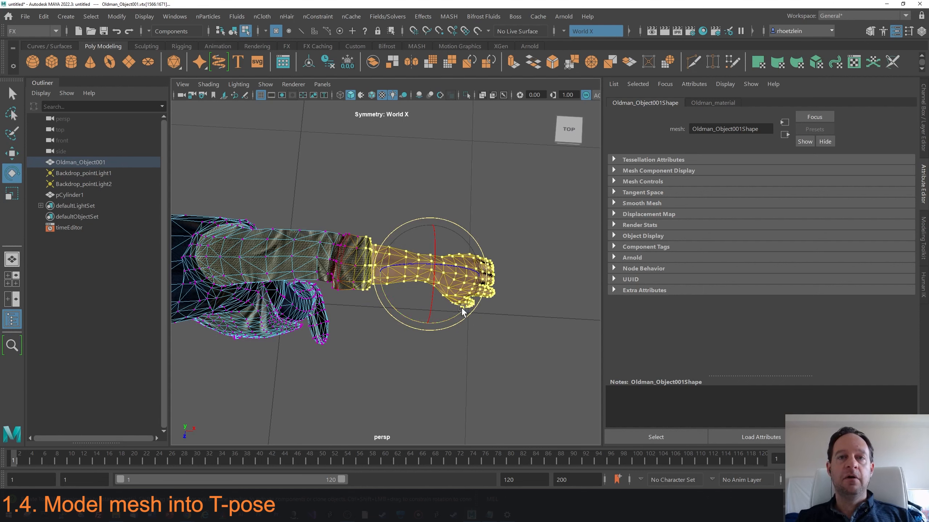
key("w")
middle_click_drag(365, 281, 461, 269, "alt")
right_click_drag(461, 269, 365, 269, "alt")
middle_click_drag(396, 272, 412, 271, "alt")
left_click_drag(426, 291, 432, 244, "alt")
middle_click_drag(431, 244, 366, 284, "alt")
left_click_drag(378, 277, 361, 285, "alt")
right_click_drag(369, 273, 398, 267, "alt")
left_click(400, 267)
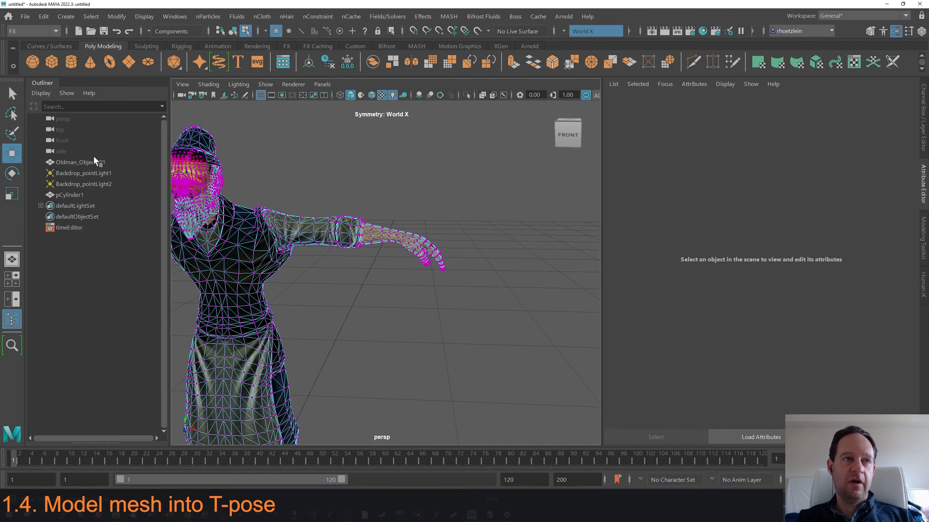
Lasso-select the hand and rotate it upward with soft selection to level it with the forearm.
left_click(12, 114)
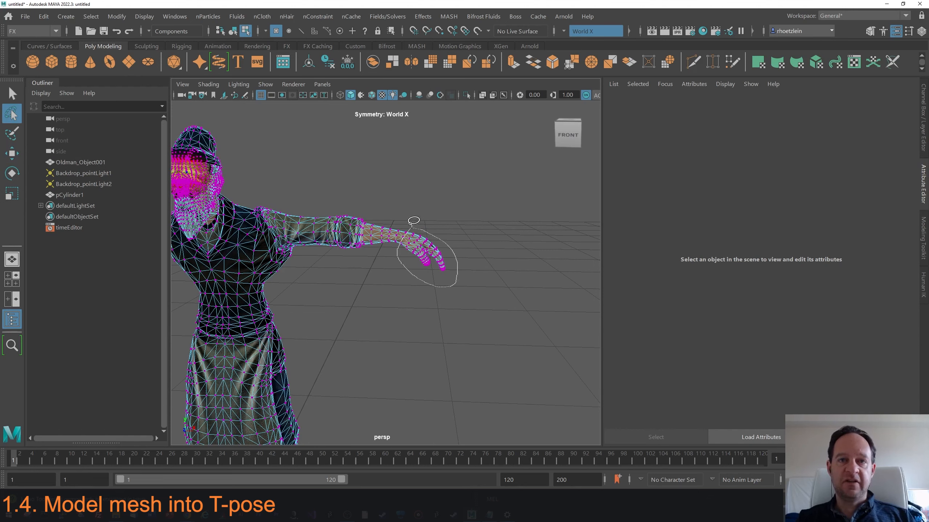
left_click_drag(410, 224, 409, 224)
right_click_drag(410, 226, 433, 237, "alt")
middle_click_drag(432, 238, 416, 262, "alt")
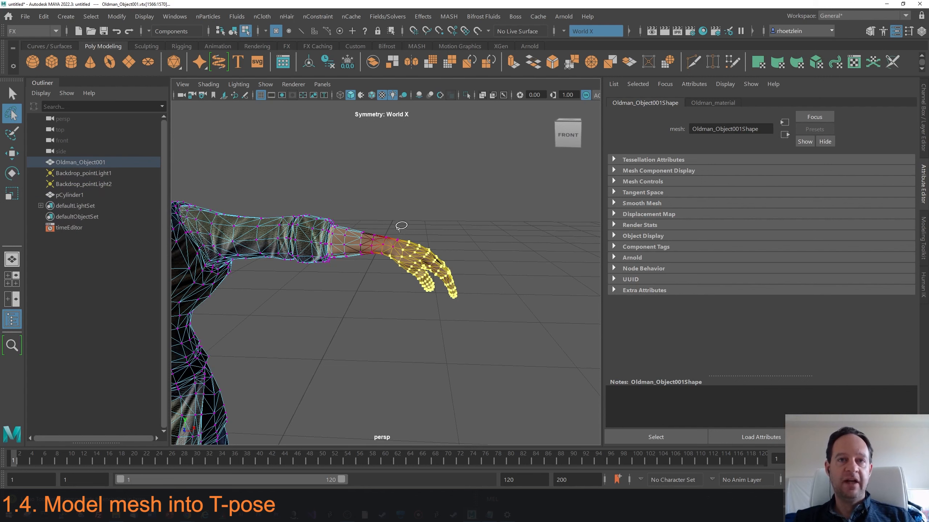
mouse_move(385, 263)
left_mouse_down()
mouse_move(471, 254)
mouse_move(404, 223)
left_mouse_up()
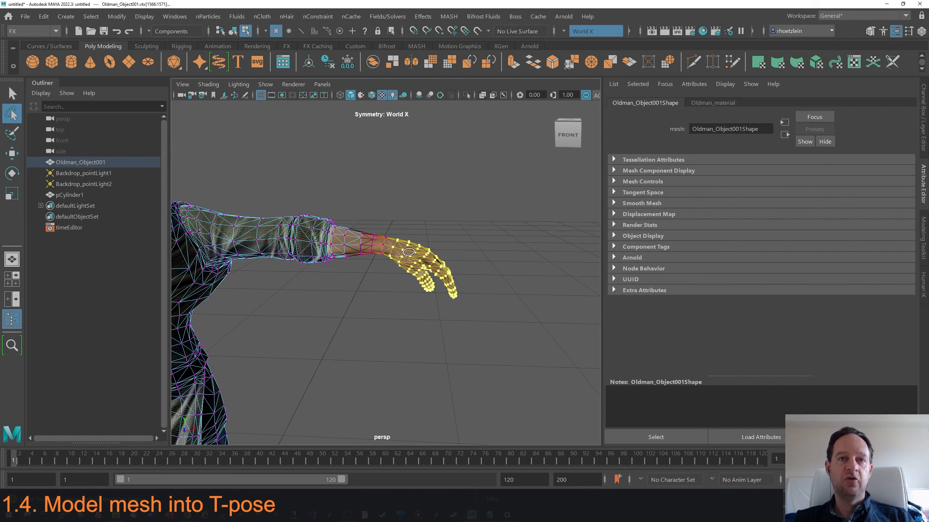
left_click_drag(415, 256, 492, 253)
left_click_drag(492, 253, 377, 262, "alt")
key("w")
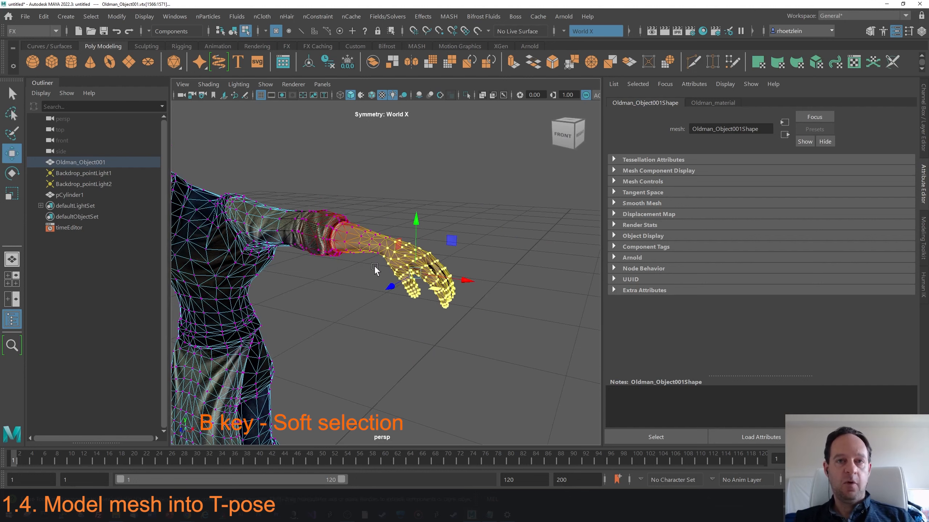
key("e")
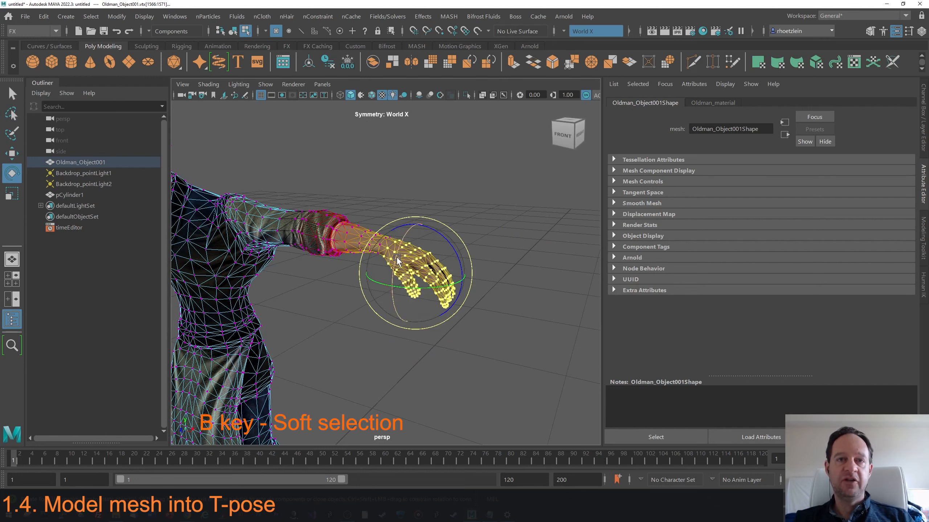
left_click_drag(397, 259, 447, 243)
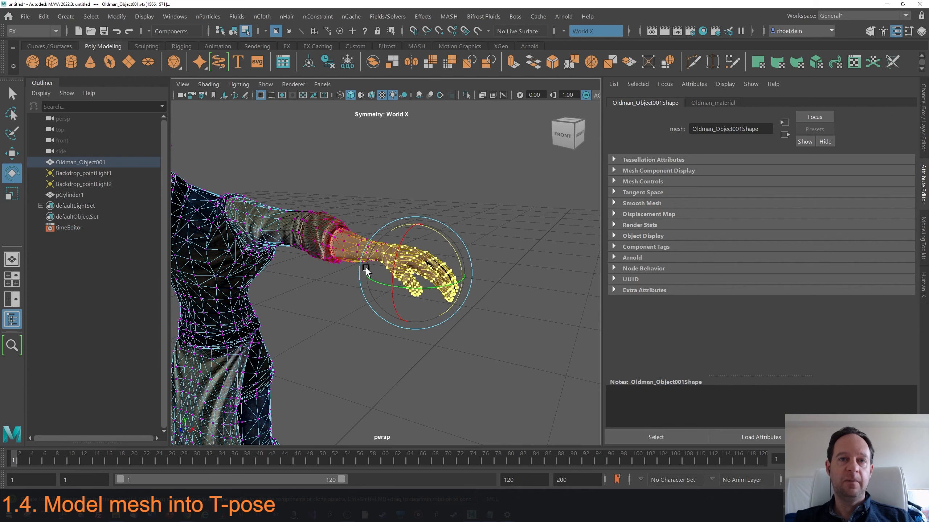
Rotate and move the hand further, shrinking the soft selection radius, until it lines up straight with the forearm.
left_click_drag(365, 267, 397, 265, "alt")
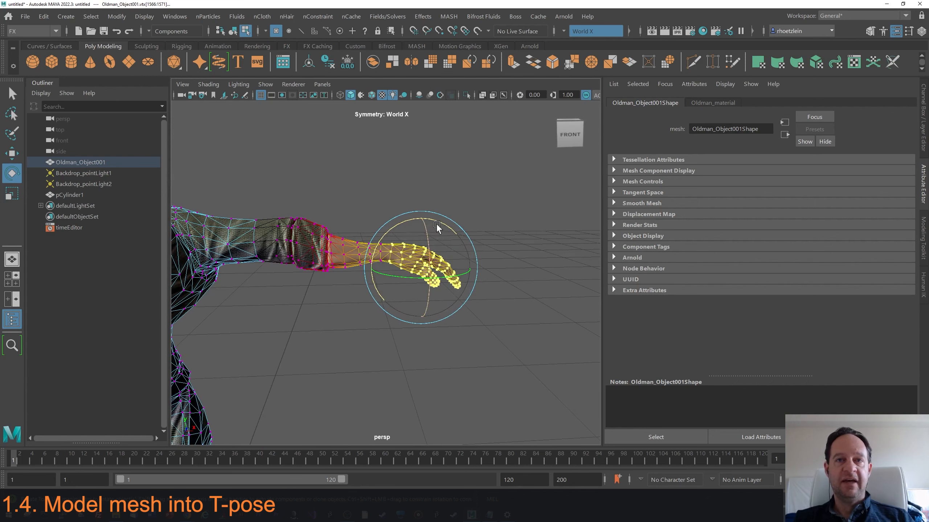
left_click_drag(436, 224, 434, 219)
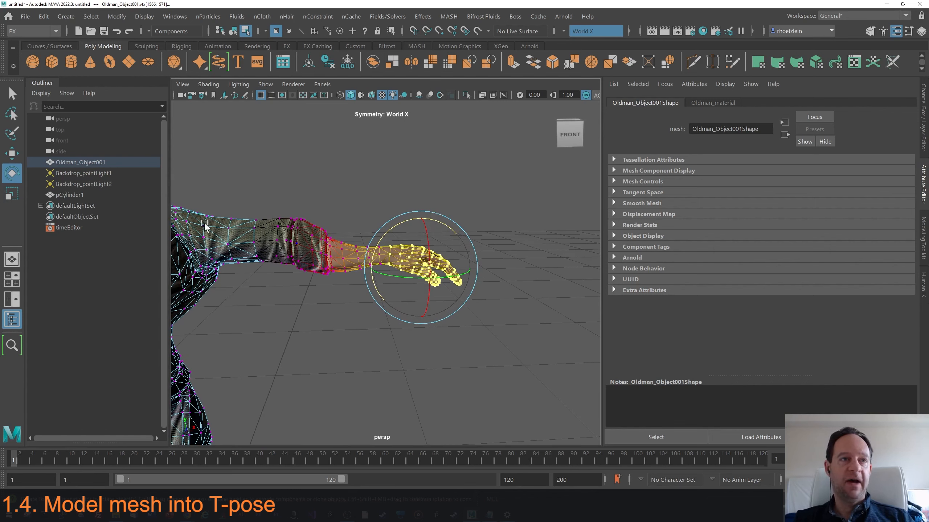
left_click(12, 156)
mouse_move(419, 220)
left_mouse_down()
mouse_move(425, 196)
mouse_move(462, 200)
mouse_move(421, 207)
left_mouse_up()
key("e")
key("w")
left_click_drag(388, 274, 340, 279, "alt")
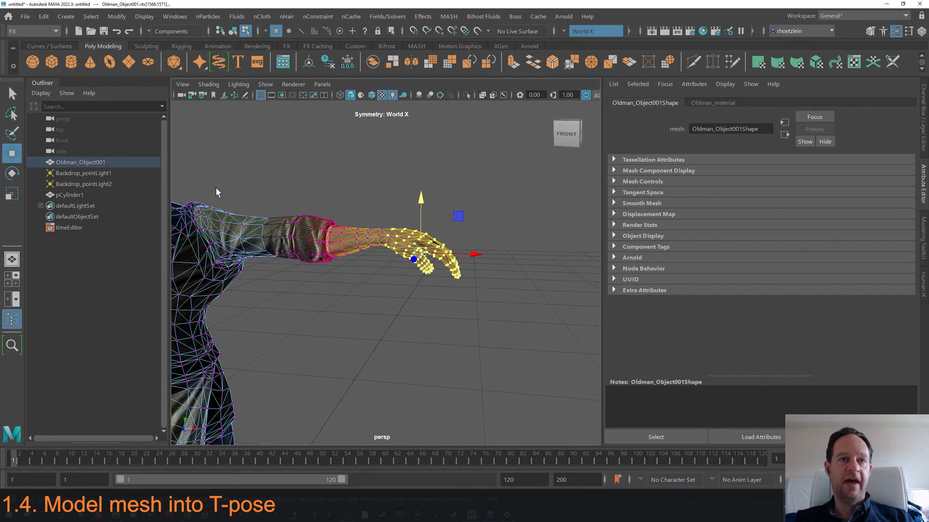
left_click_drag(361, 257, 421, 212)
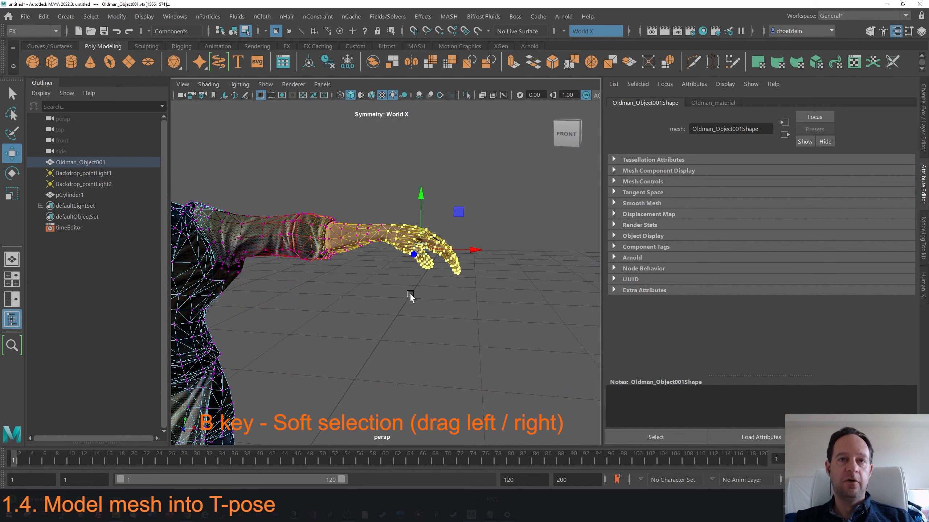
left_click_drag(409, 294, 248, 284)
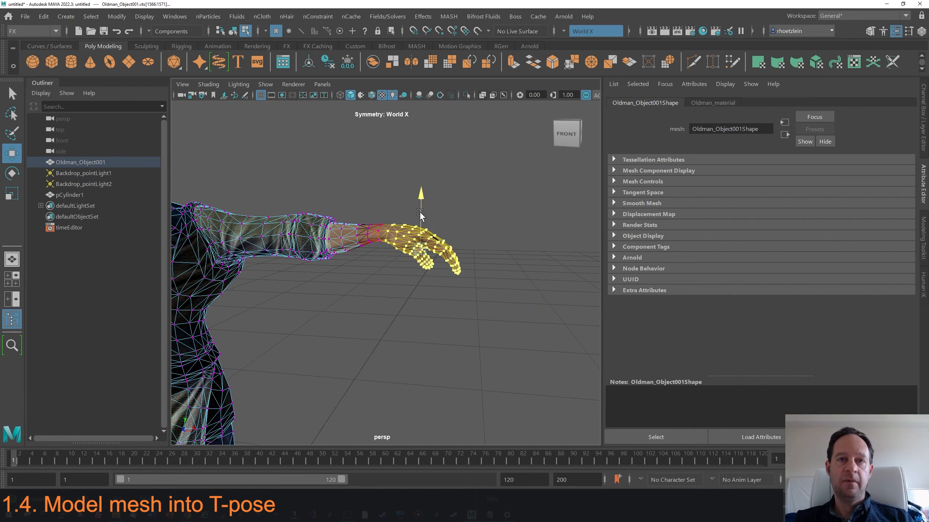
left_click_drag(420, 212, 420, 216)
Leave component editing, deselect everything and inspect the posed character's upper body up close.
key("q")
key("a")
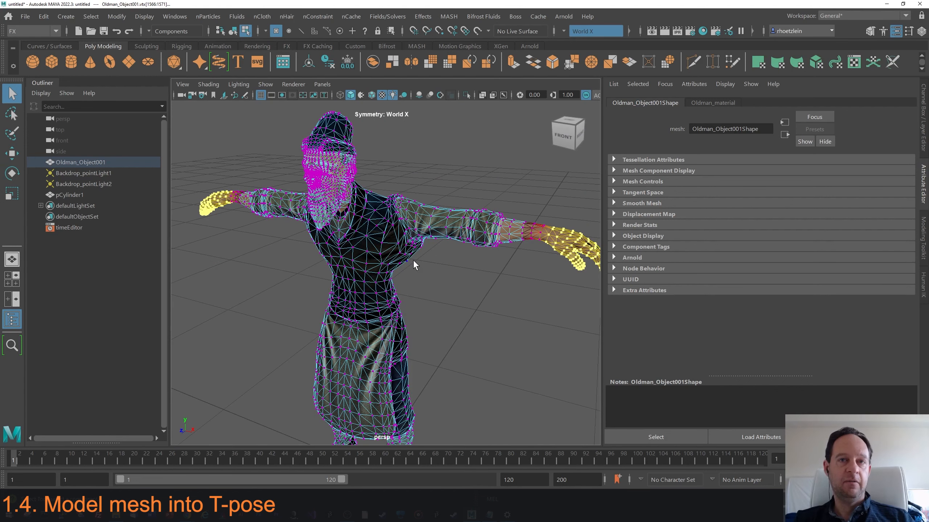
left_click_drag(443, 198, 388, 206, "alt")
scroll(390, 187, "up", 3)
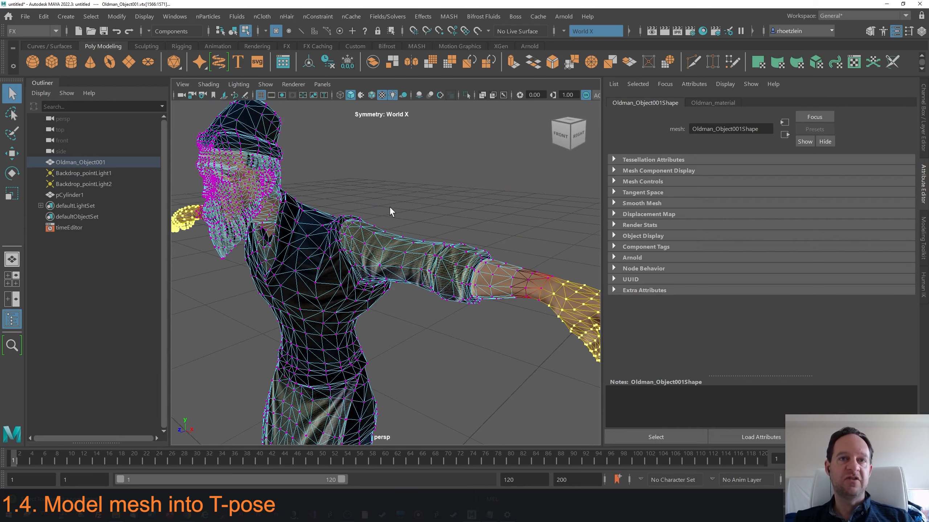
left_click(384, 194)
right_click_drag(372, 190, 406, 164)
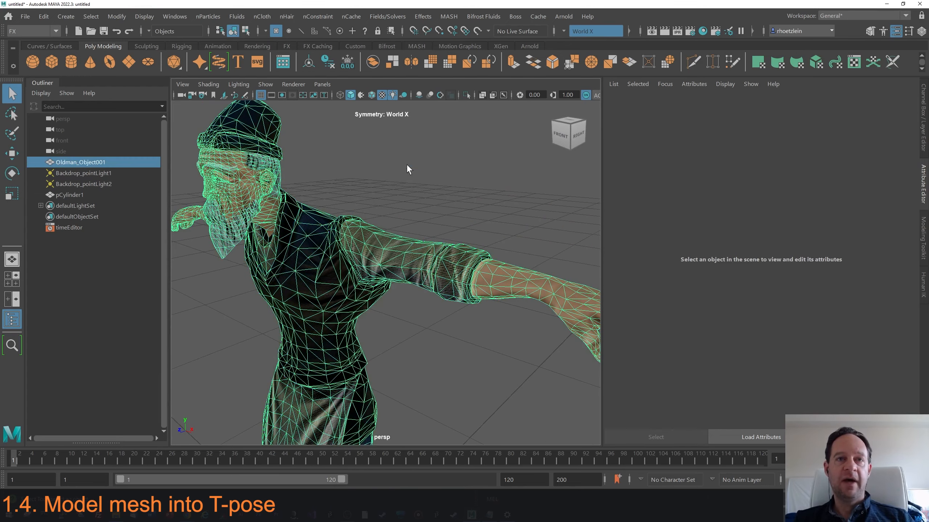
left_click(421, 185)
Save the scene to the Desktop as oldman01.
left_click(24, 17)
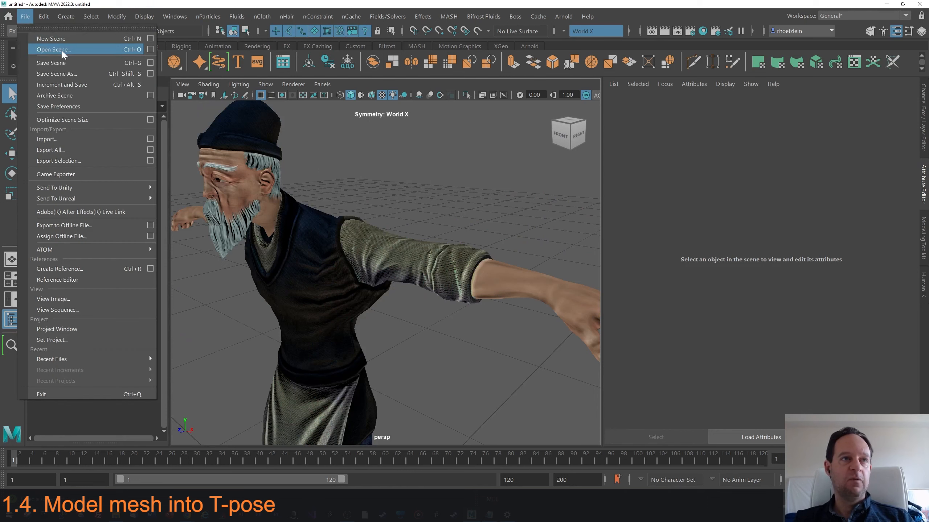
left_click(65, 75)
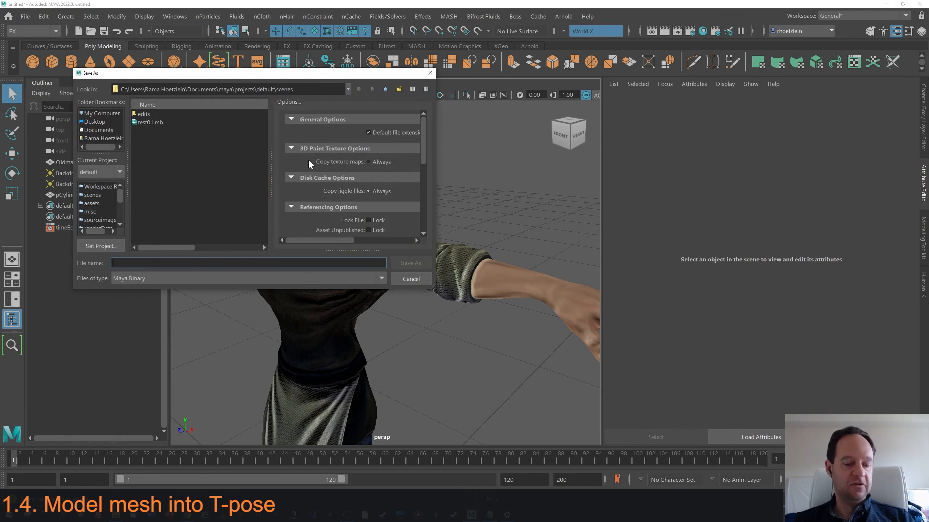
left_click(95, 122)
left_click(127, 262)
type("oldma")
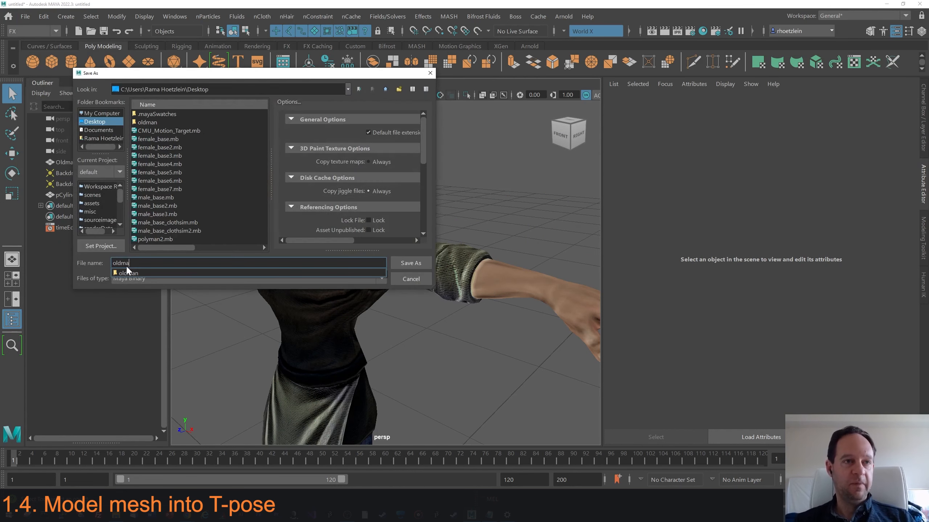
type("n01.mb")
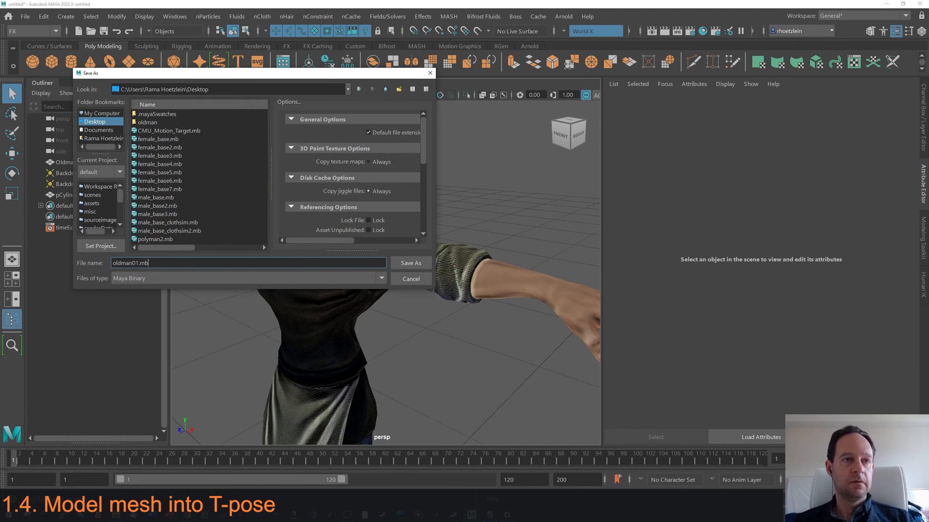
key("Return")
Activate the Sculpt tool from the Sculpting shelf on the Oldman mesh, using untextured shading.
left_click(150, 45)
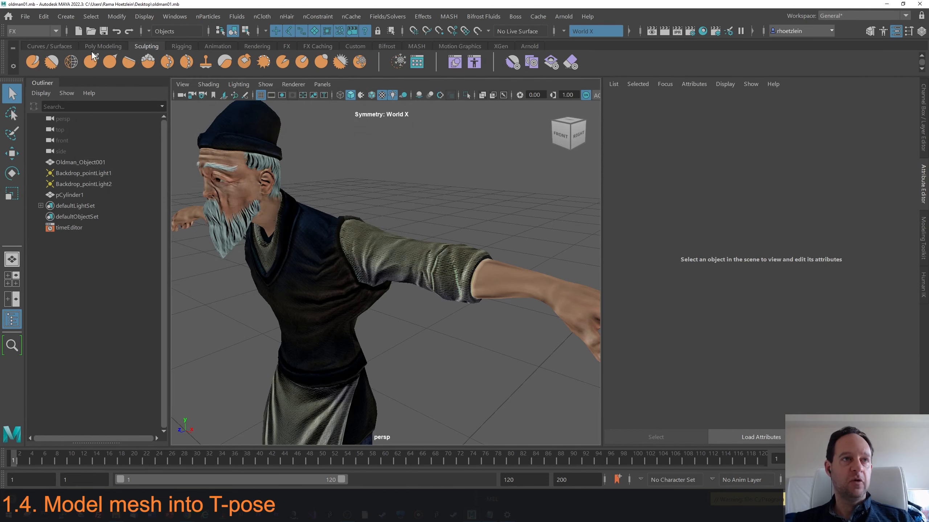
left_click(33, 62)
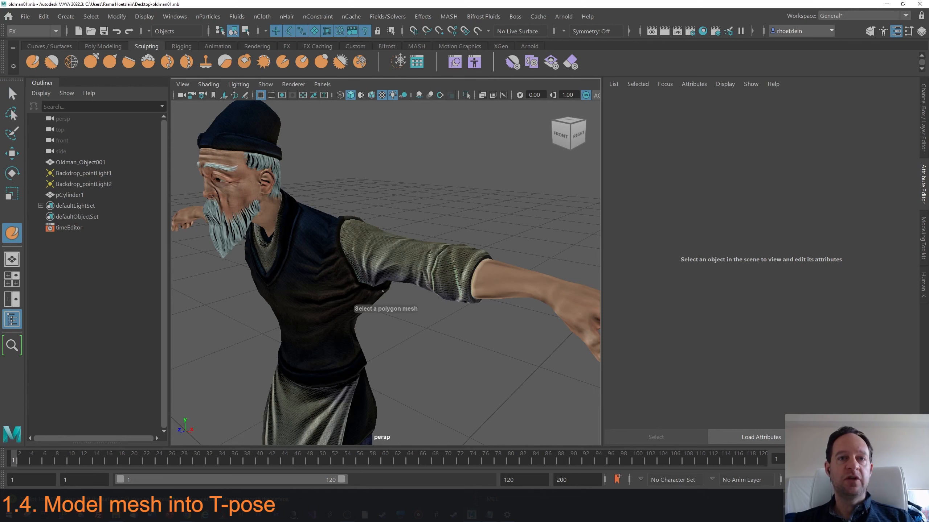
left_click_drag(383, 291, 365, 278, "alt")
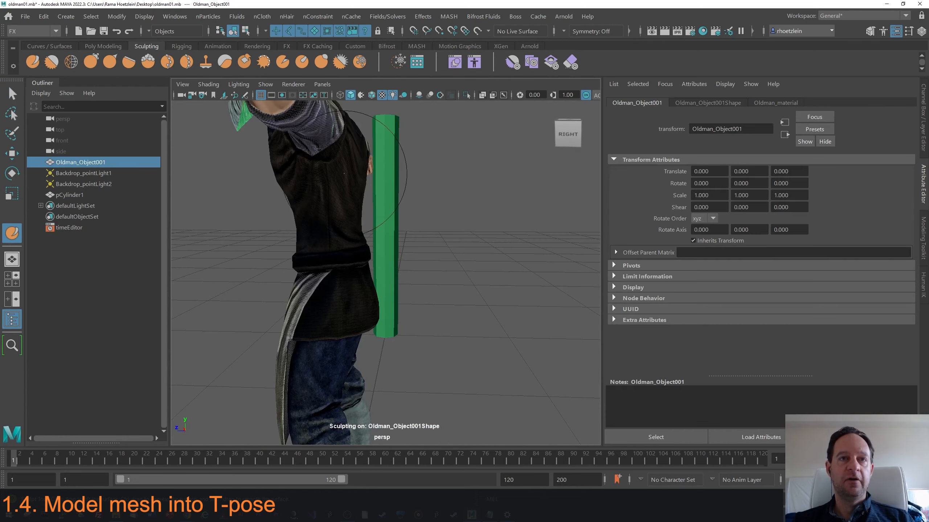
mouse_move(346, 175)
left_mouse_down("alt")
mouse_move(332, 182)
mouse_move(351, 185)
left_mouse_up("alt")
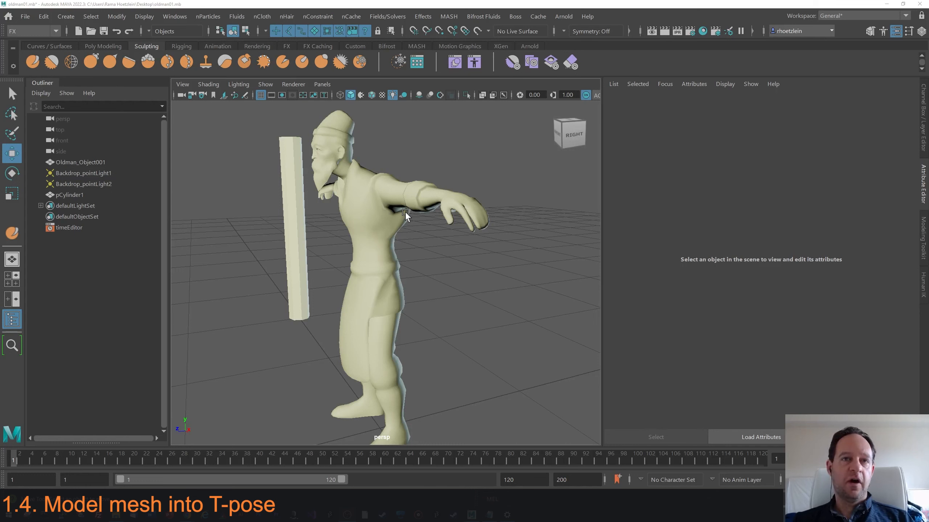
left_click(210, 85)
left_click(450, 222)
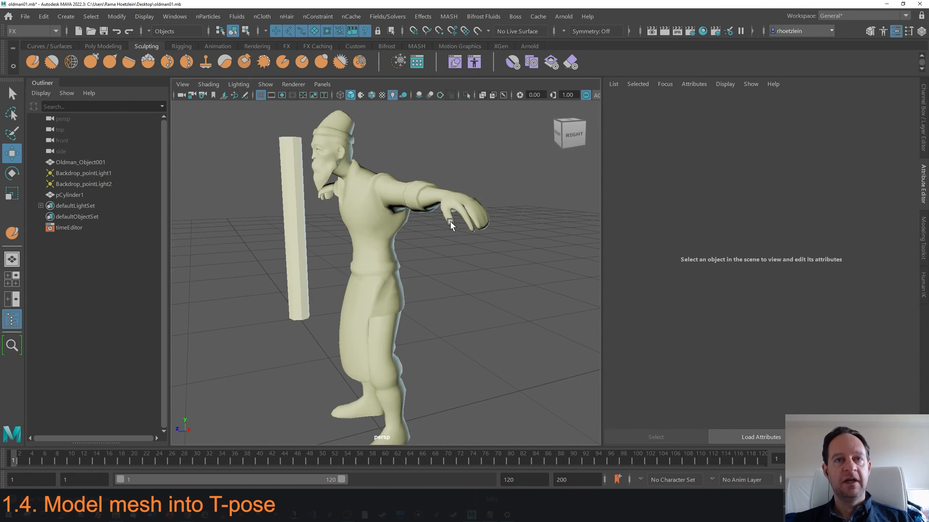
left_click_drag(451, 222, 476, 231, "alt")
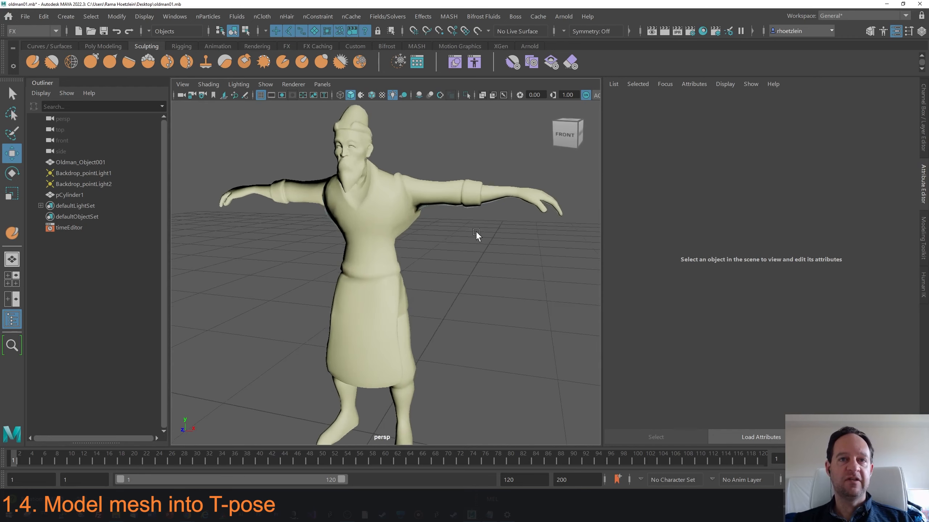
left_click(417, 219)
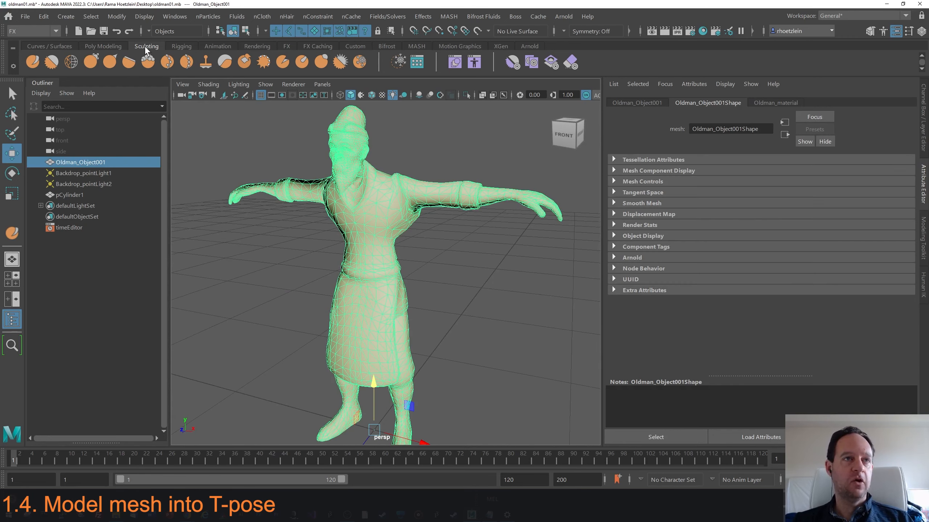
left_click(33, 63)
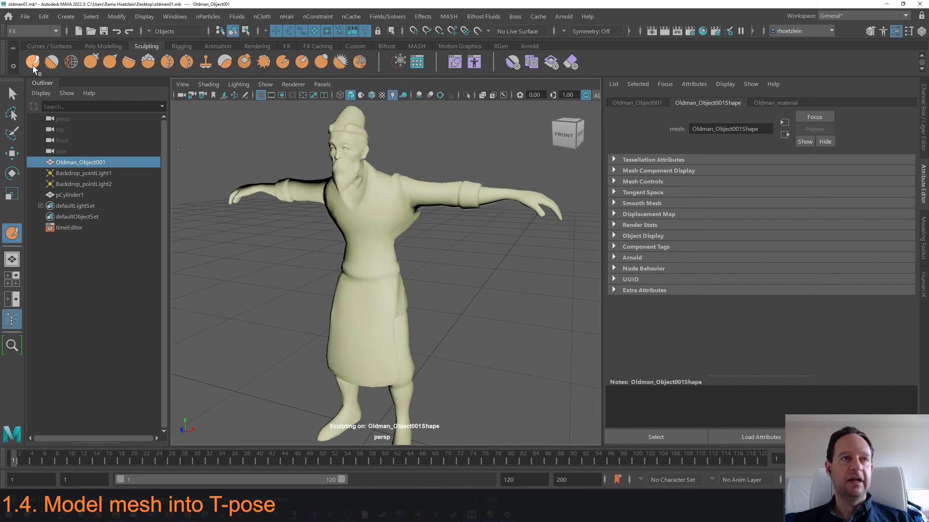
left_click_drag(411, 199, 375, 219, "alt")
left_click(564, 31)
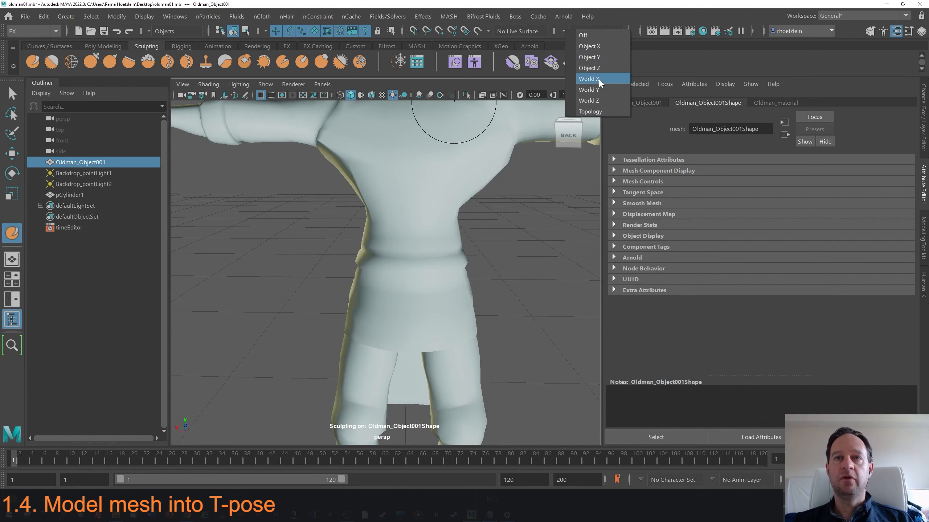
left_click(461, 147)
key("ctrl+z")
key("ctrl+z")
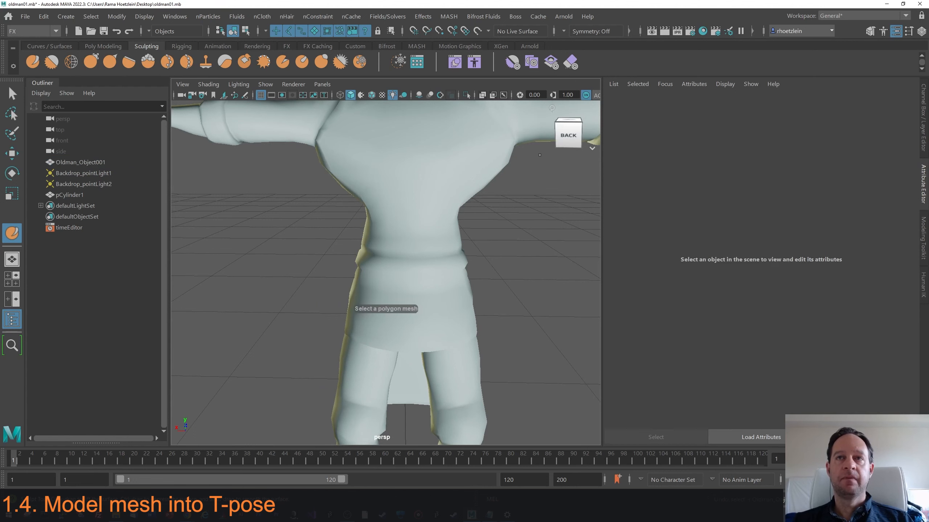
Set sculpt symmetry to World X and smooth the mesh around the armpits and sides of the torso.
left_click(563, 31)
left_click(586, 72)
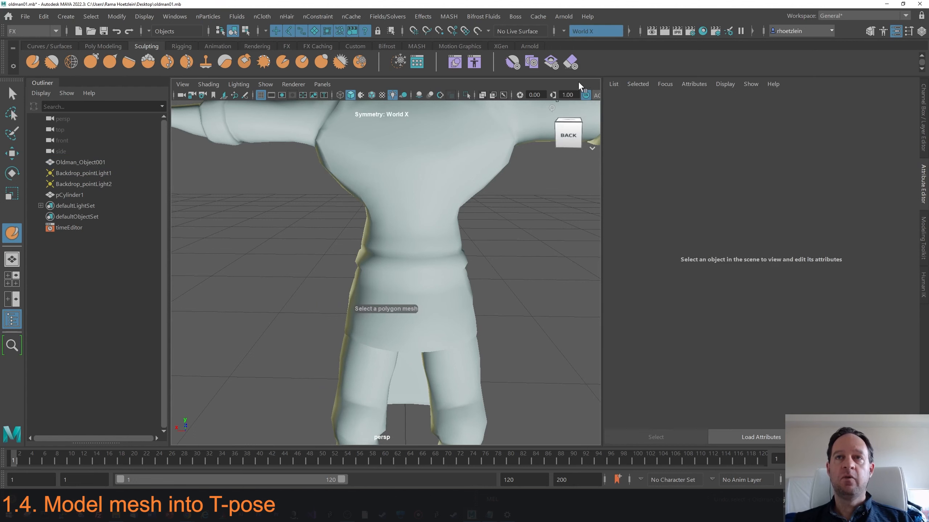
left_click_drag(418, 143, 391, 178, "alt")
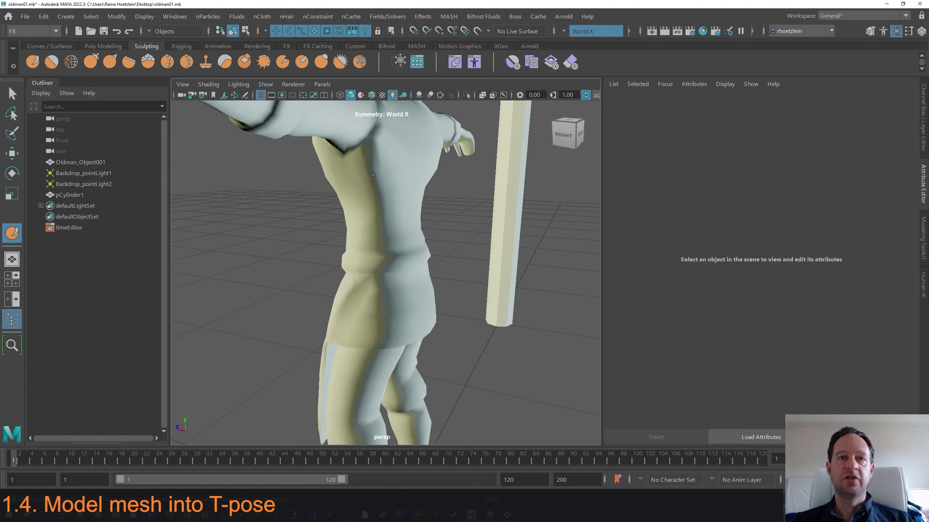
left_click(381, 196)
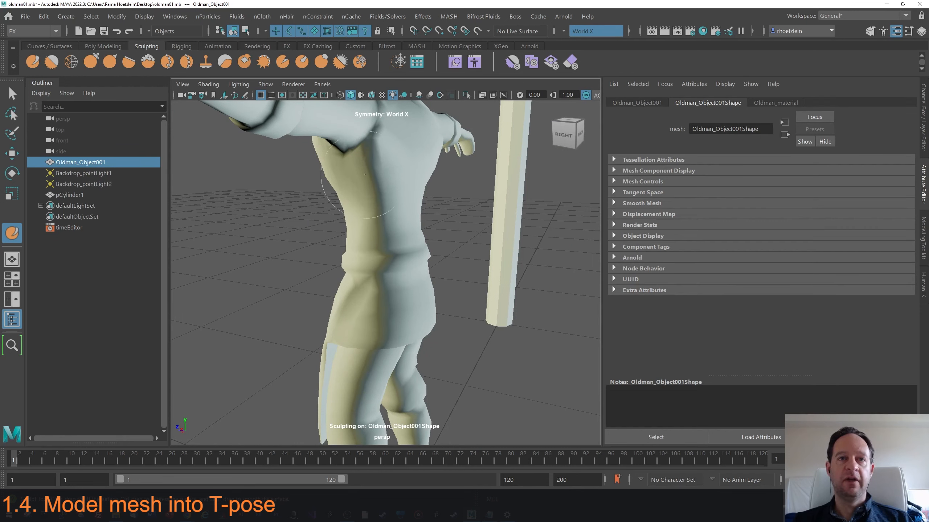
mouse_move(380, 171)
left_mouse_down("alt")
mouse_move(363, 181)
mouse_move(378, 189)
mouse_move(357, 188)
mouse_move(372, 174)
mouse_move(393, 189)
mouse_move(406, 156)
mouse_move(327, 179)
mouse_move(362, 160)
left_mouse_up("alt")
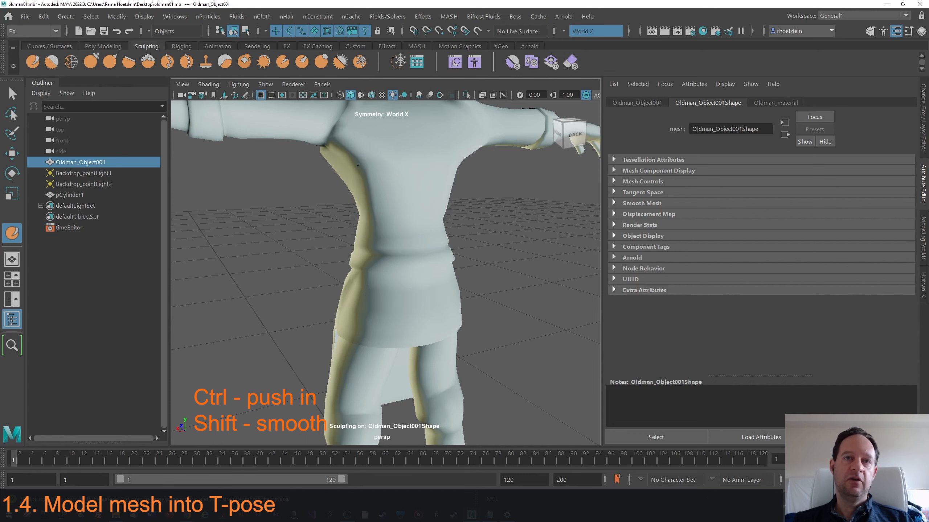
left_click_drag(353, 177, 400, 166, "alt")
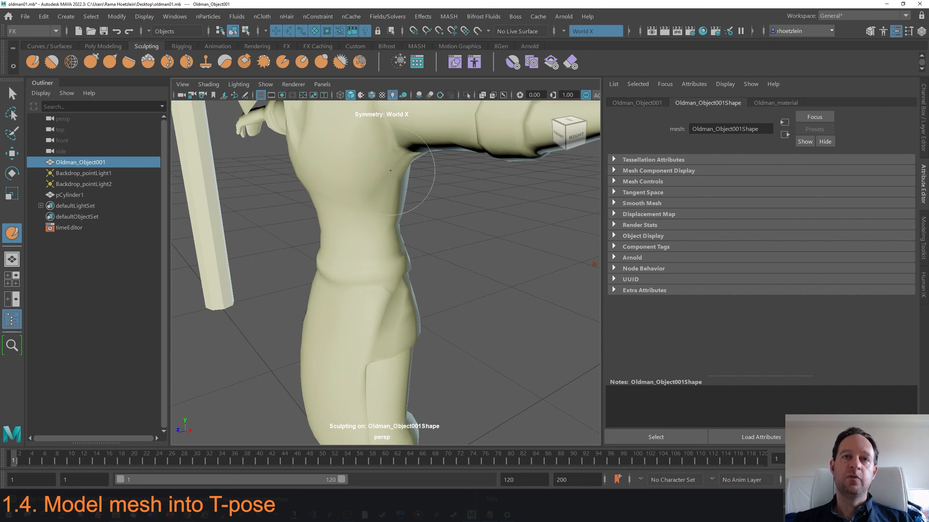
Continue sculpting to smooth the shoulders and underarm areas of the T-posed mesh.
scroll(374, 185, "down", 5)
left_click_drag(370, 202, 398, 184, "alt")
scroll(398, 183, "up", 6)
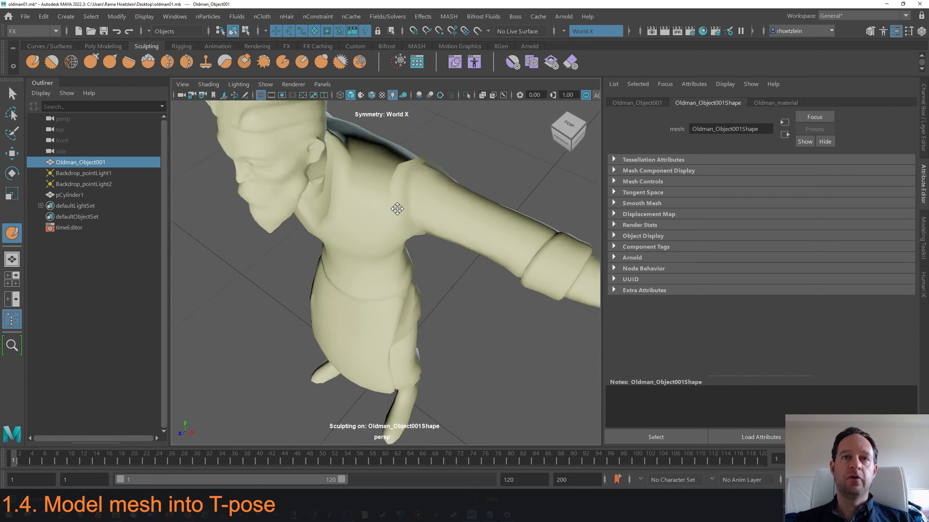
left_click_drag(405, 222, 425, 177, "alt")
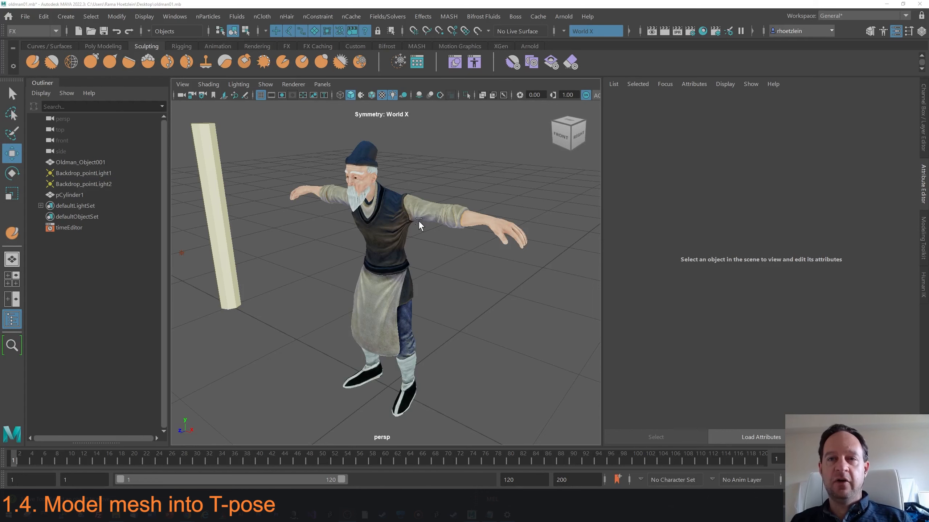
scroll(419, 222, "up", 4)
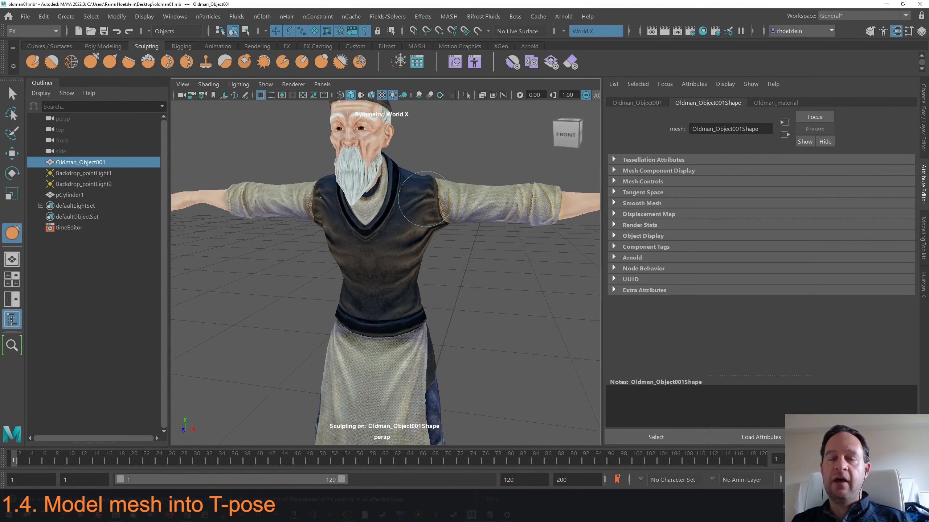
mouse_move(426, 204)
left_mouse_down("alt")
mouse_move(414, 227)
mouse_move(424, 208)
mouse_move(465, 229)
mouse_move(446, 249)
mouse_move(405, 174)
mouse_move(413, 201)
left_mouse_up("alt")
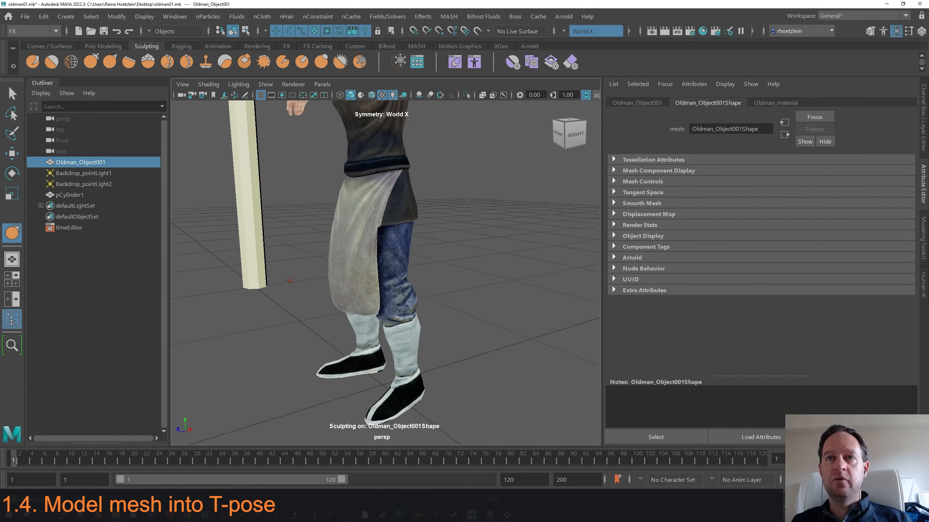
Continue smoothing the underarm and torso areas of the mesh with sculpt strokes.
middle_click_drag(413, 202, 412, 219, "alt")
scroll(422, 203, "down", 1)
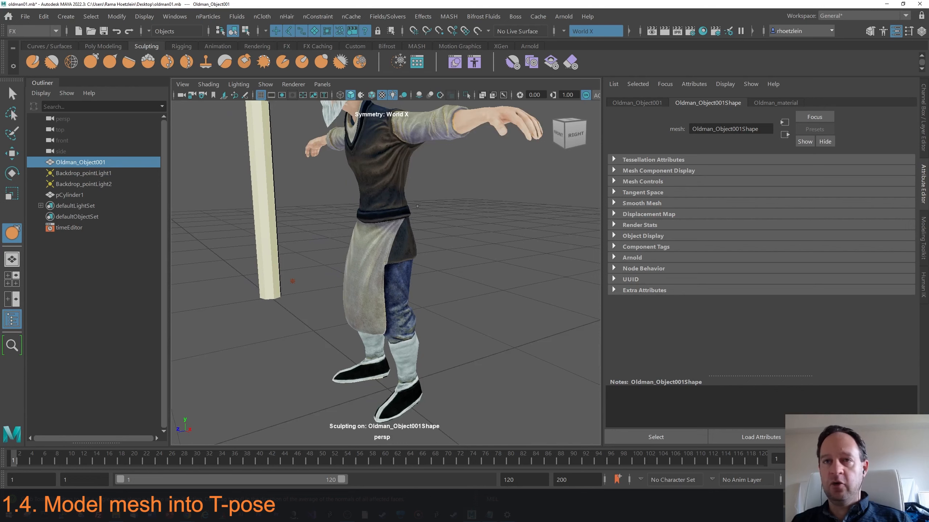
left_click_drag(417, 206, 409, 220, "alt")
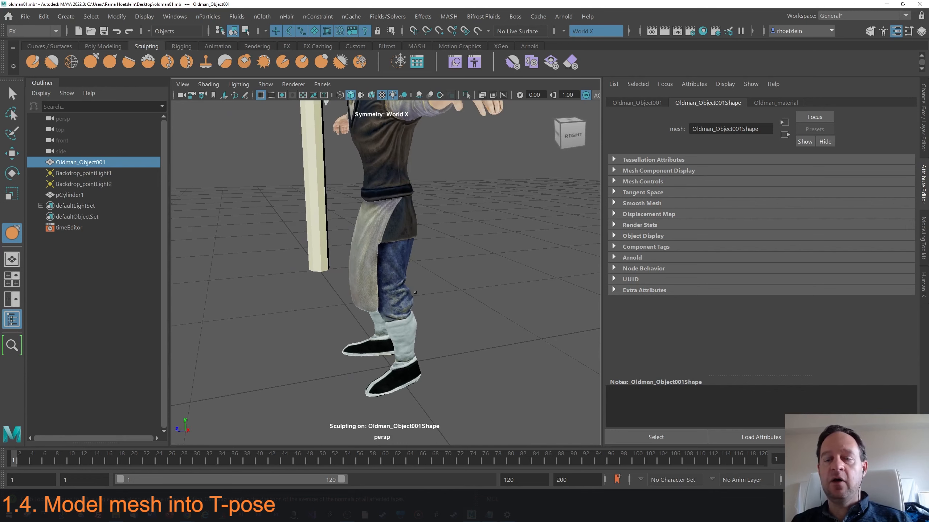
left_click_drag(415, 292, 419, 229, "alt")
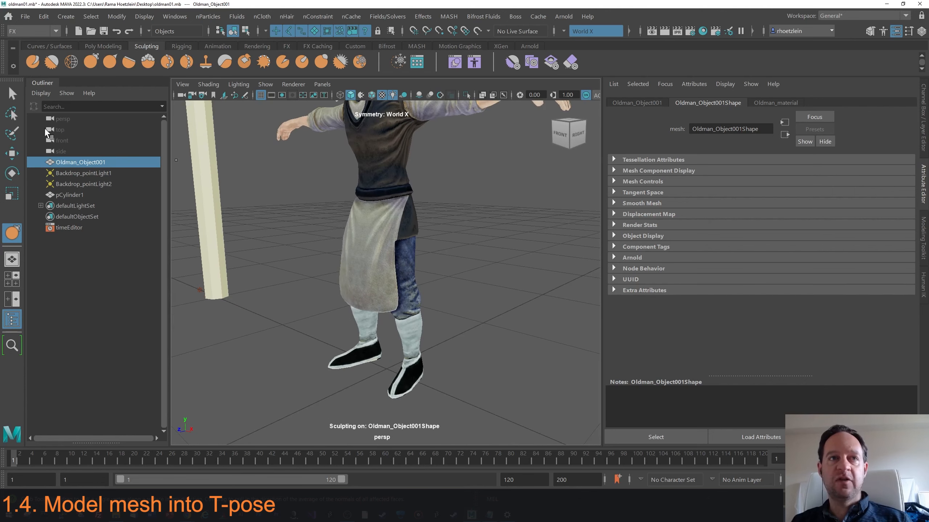
Select the vertices of the lower legs and feet in component mode from a front view.
left_click(12, 114)
right_click_drag(403, 231, 356, 177)
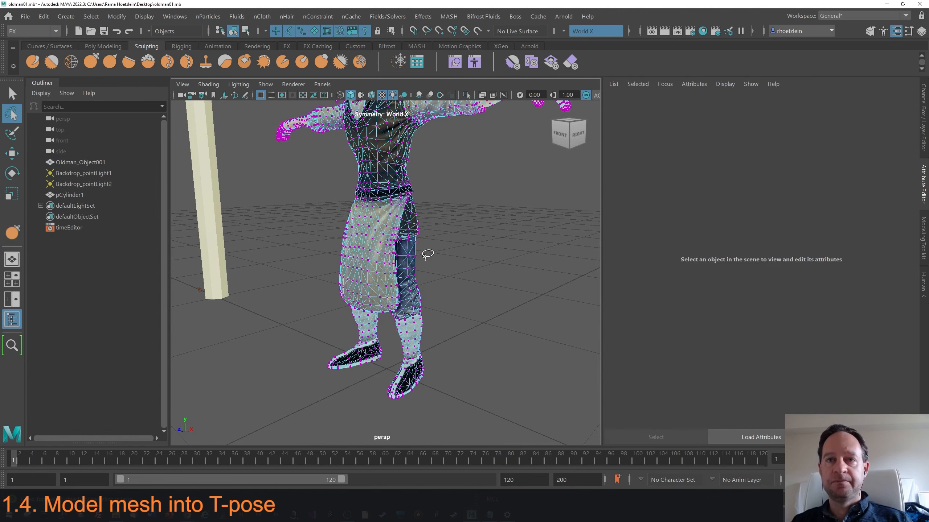
left_click_drag(414, 251, 462, 245, "alt")
middle_click_drag(389, 210, 450, 159, "alt")
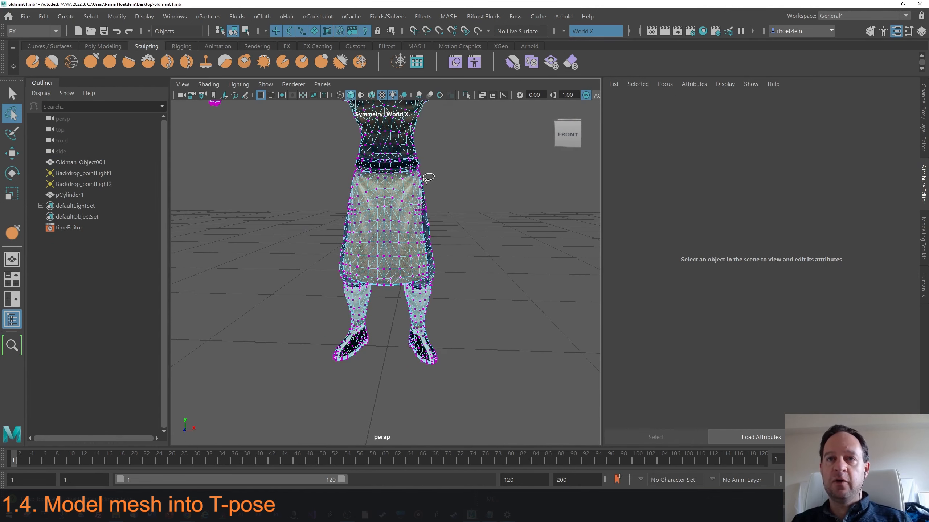
mouse_move(399, 227)
left_mouse_down()
mouse_move(394, 353)
mouse_move(468, 249)
mouse_move(428, 178)
left_mouse_up()
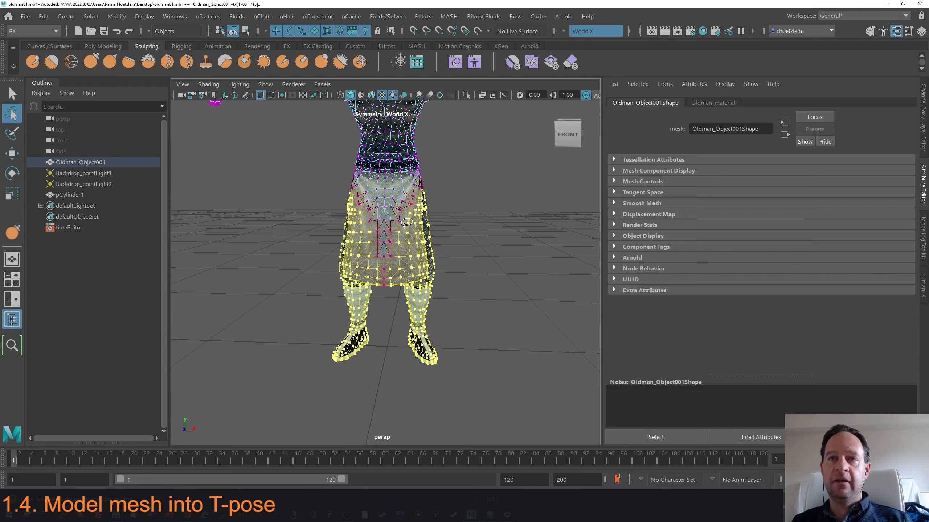
left_click_drag(435, 220, 393, 200, "alt")
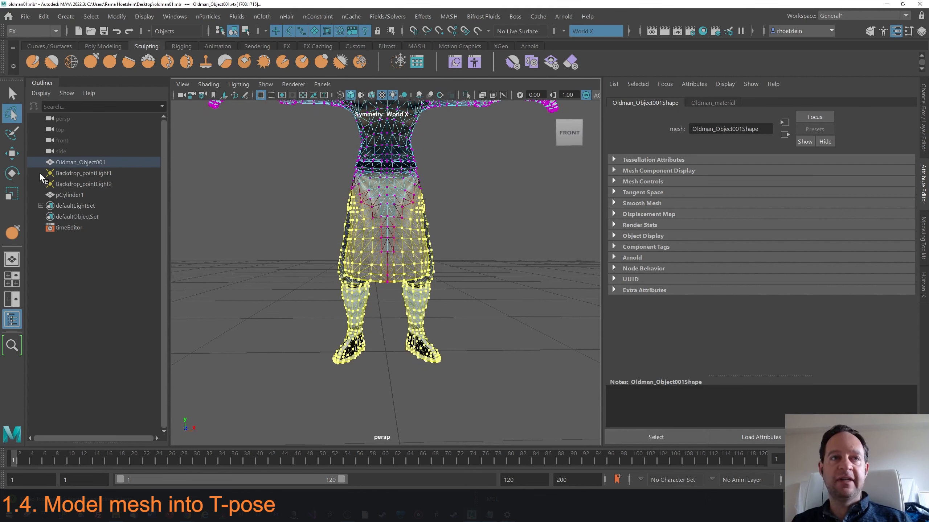
left_click(12, 173)
left_click_drag(455, 233, 425, 257)
key("d")
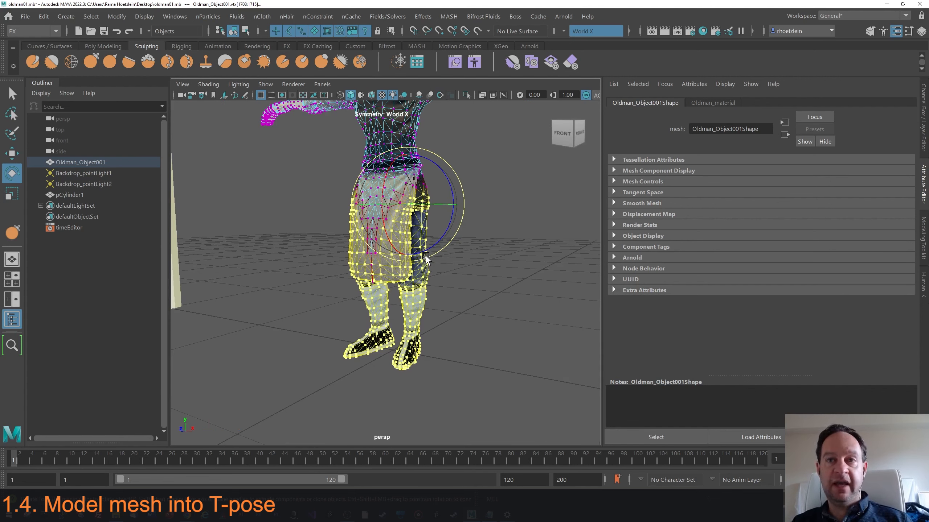
left_click_drag(426, 257, 469, 251, "alt")
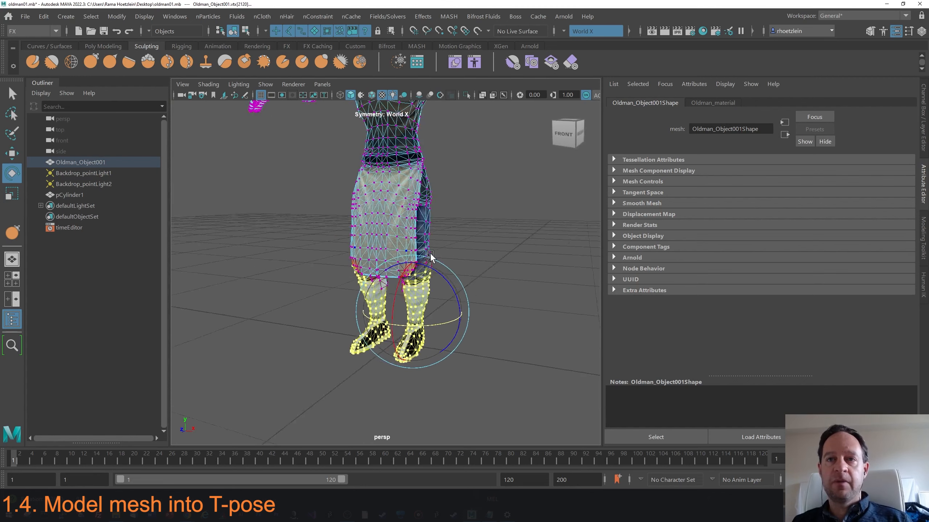
left_click_drag(429, 254, 453, 254, "alt")
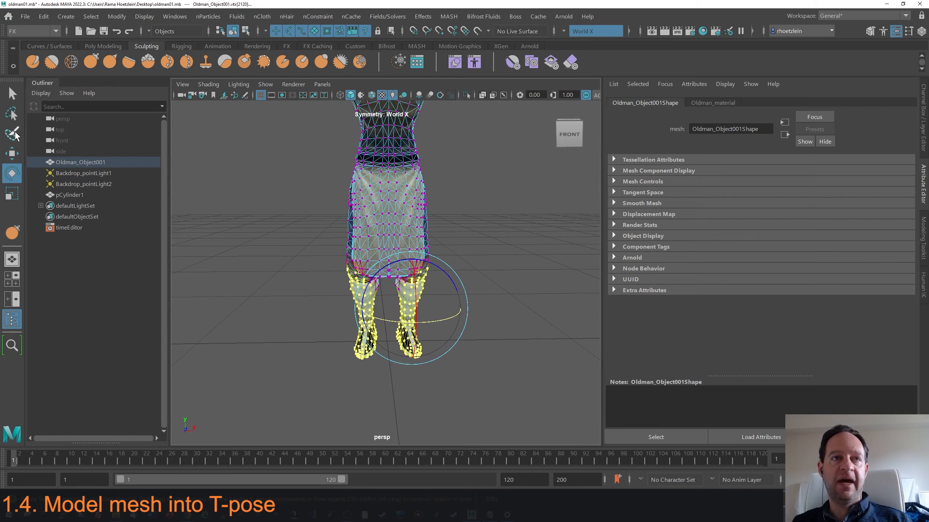
left_click_drag(239, 194, 295, 223, "alt")
left_click(12, 113)
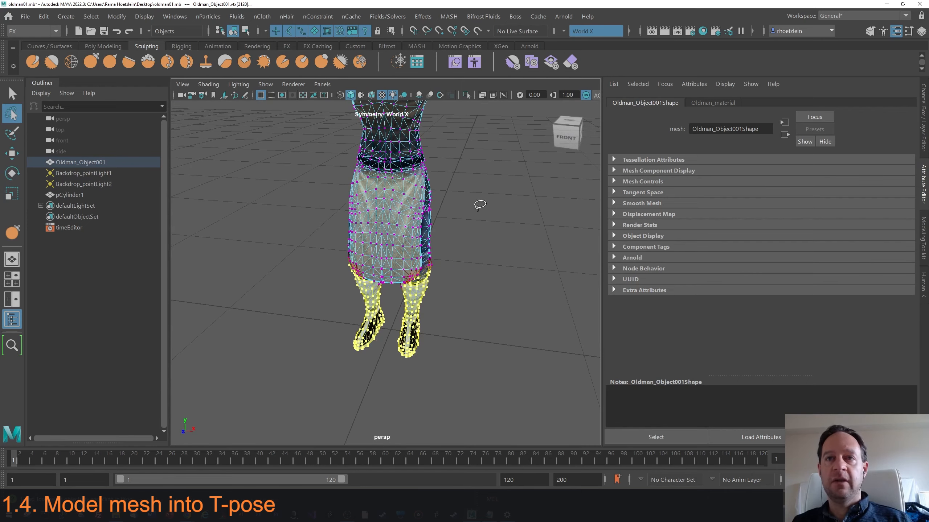
From a side view, move the rotation pivot to the knees and rotate the lower legs forward.
mouse_move(444, 214)
left_mouse_down("alt")
mouse_move(441, 179)
mouse_move(397, 259)
mouse_move(384, 337)
mouse_move(464, 310)
mouse_move(459, 207)
mouse_move(442, 181)
mouse_move(424, 232)
mouse_move(367, 238)
left_mouse_up("alt")
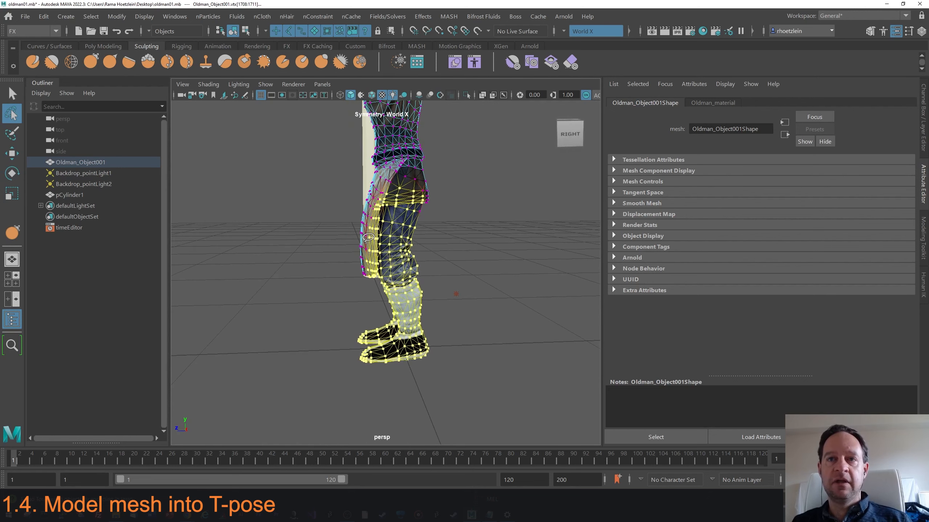
key("e")
left_click_drag(422, 227, 447, 228)
key("d")
left_click(401, 195)
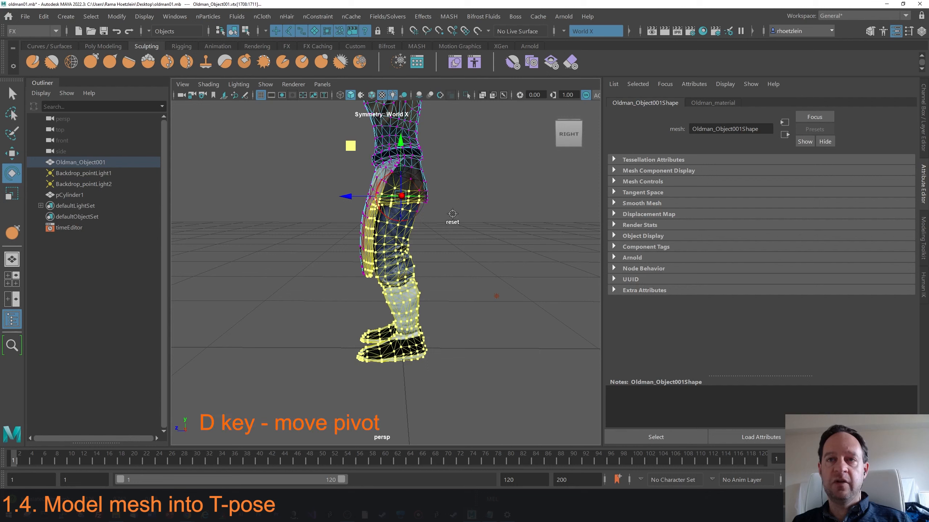
left_click_drag(449, 160, 439, 157)
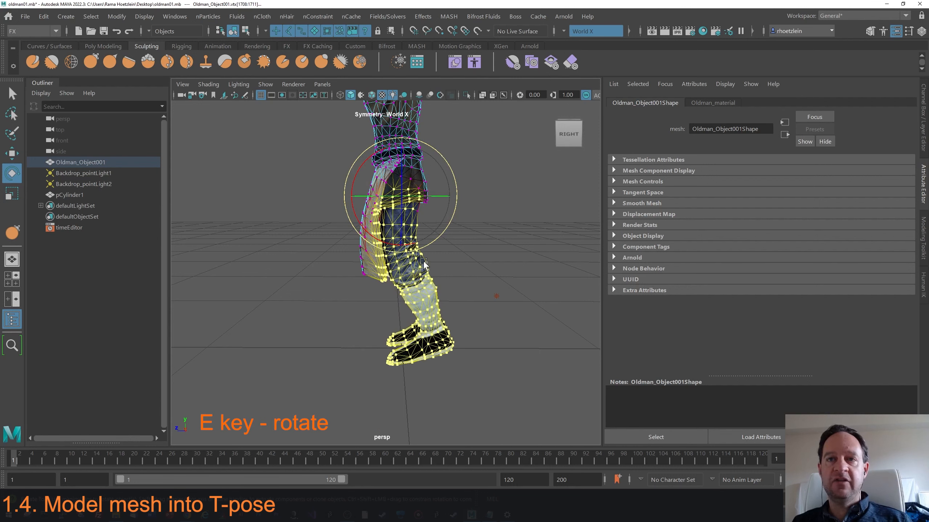
Reselect the lower leg vertices and try rotating them, undoing the attempt.
left_click(13, 116)
mouse_move(270, 234)
left_mouse_down("alt")
mouse_move(335, 245)
mouse_move(457, 238)
left_mouse_up("alt")
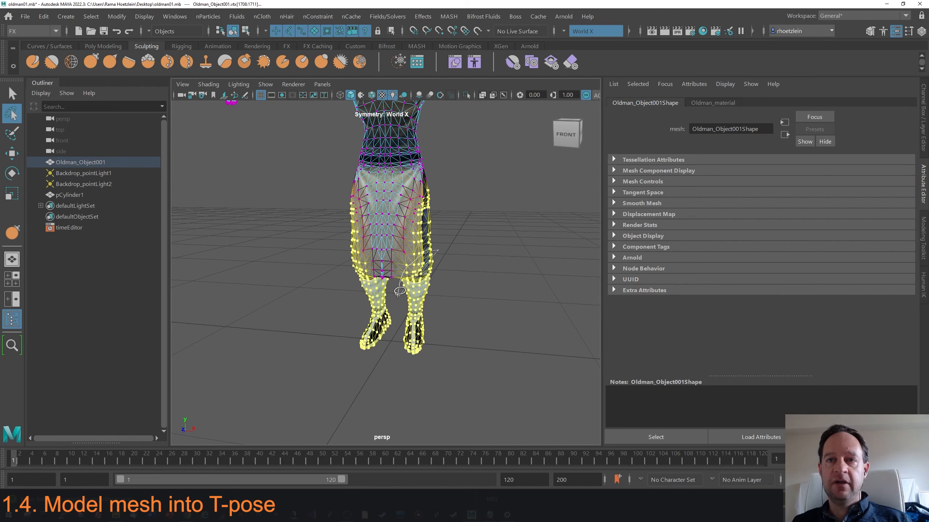
mouse_move(399, 292)
left_mouse_down()
mouse_move(404, 375)
mouse_move(448, 256)
mouse_move(439, 250)
mouse_move(415, 300)
mouse_move(363, 293)
left_mouse_up()
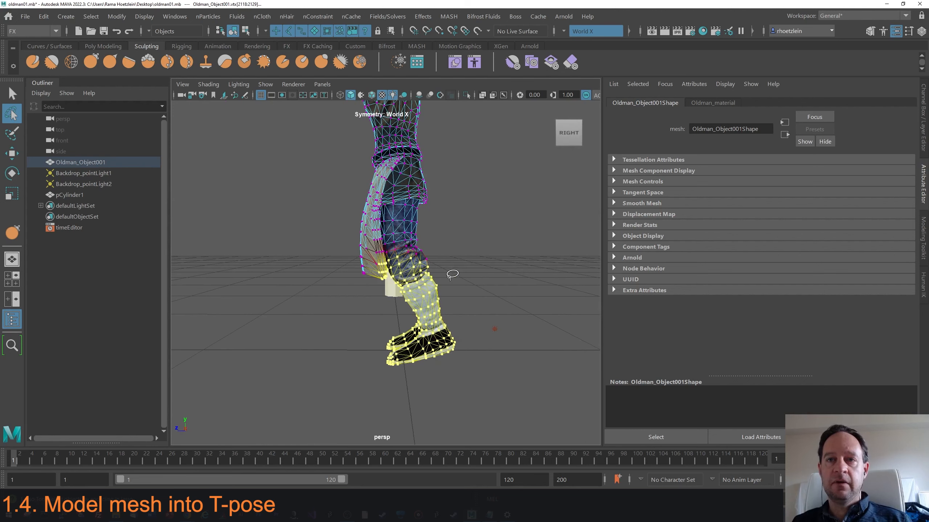
key("e")
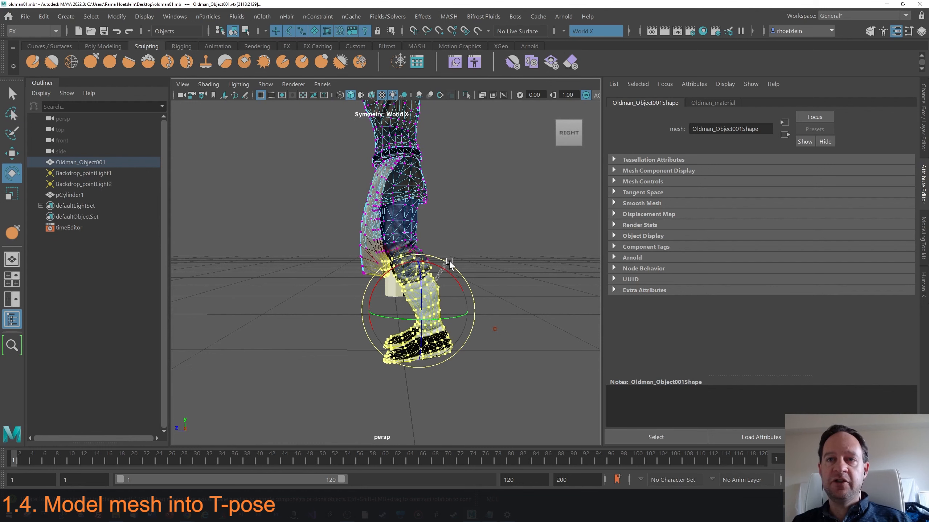
left_click_drag(448, 261, 446, 260)
key("ctrl+z")
Place the pivot at the knee and rotate the lower legs upright under the body.
key("d")
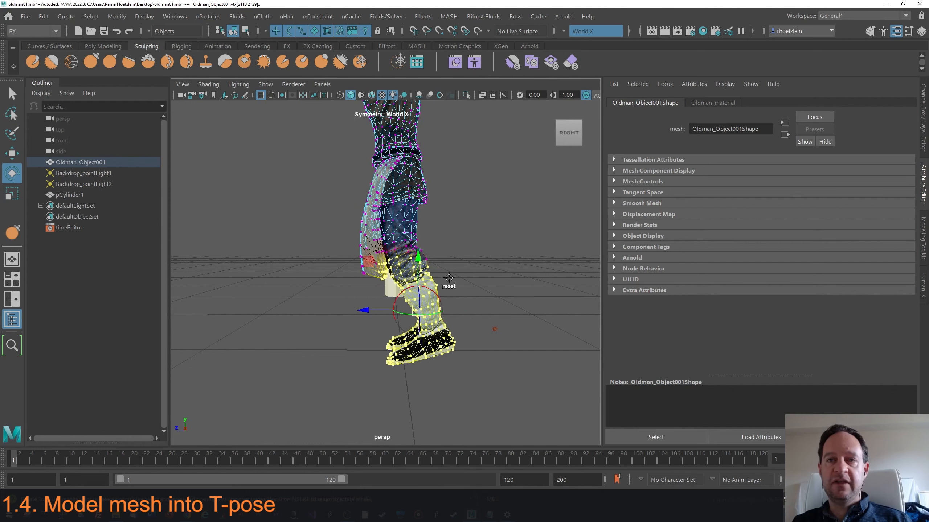
left_click_drag(372, 264, 353, 209)
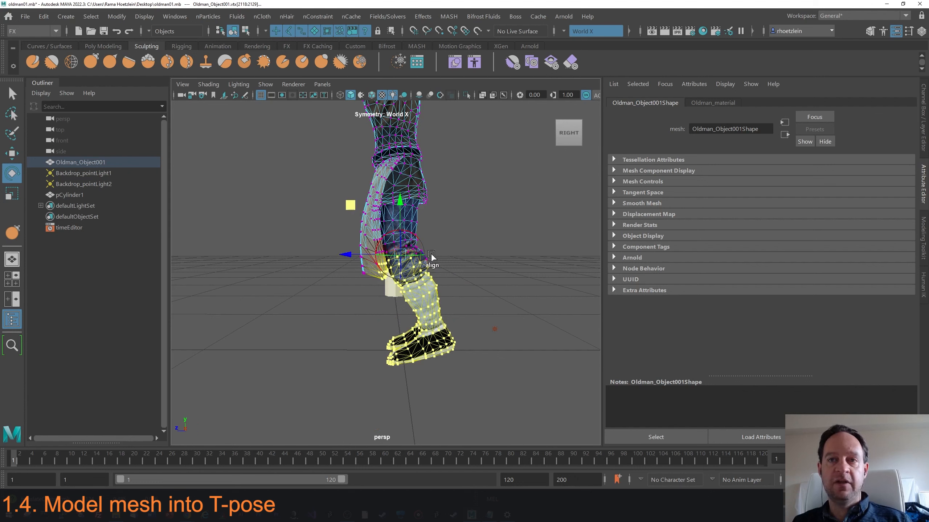
key("e")
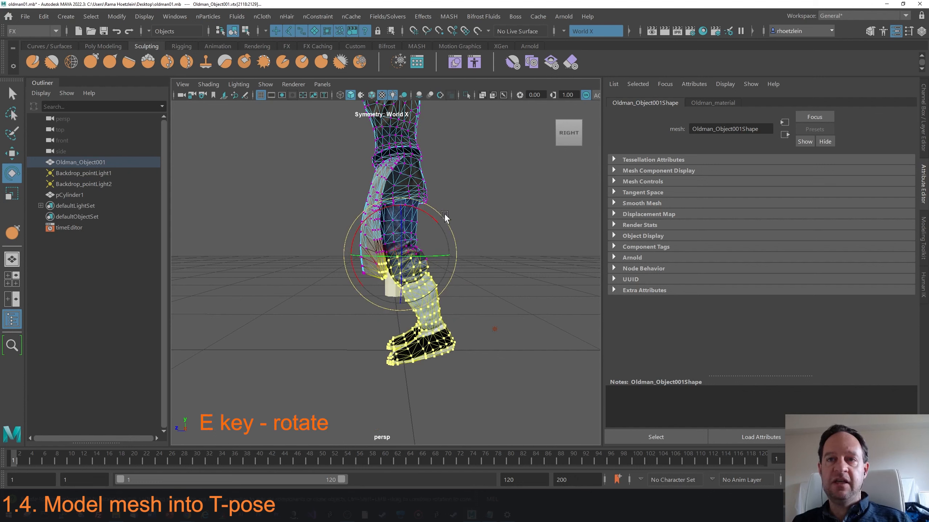
left_click_drag(444, 213, 449, 229)
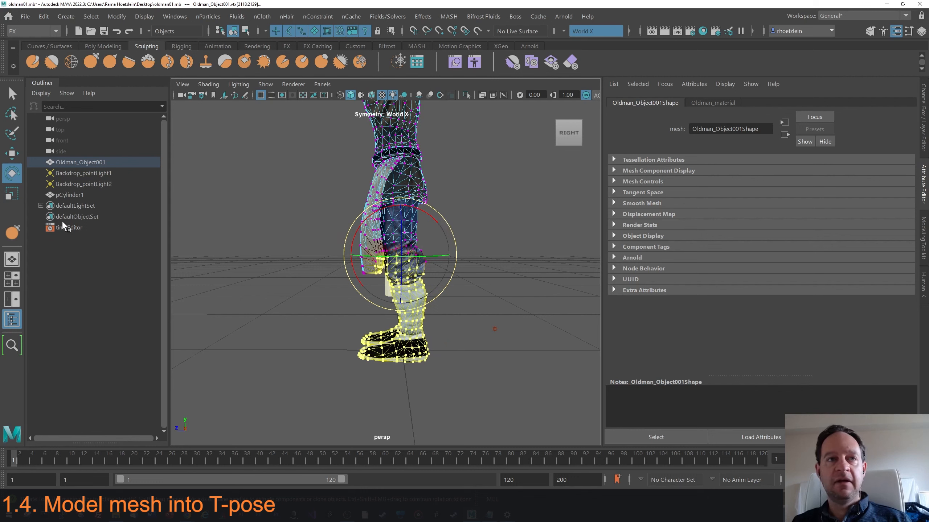
Move the selected lower leg vertices to line up with the upper legs.
left_click(11, 153)
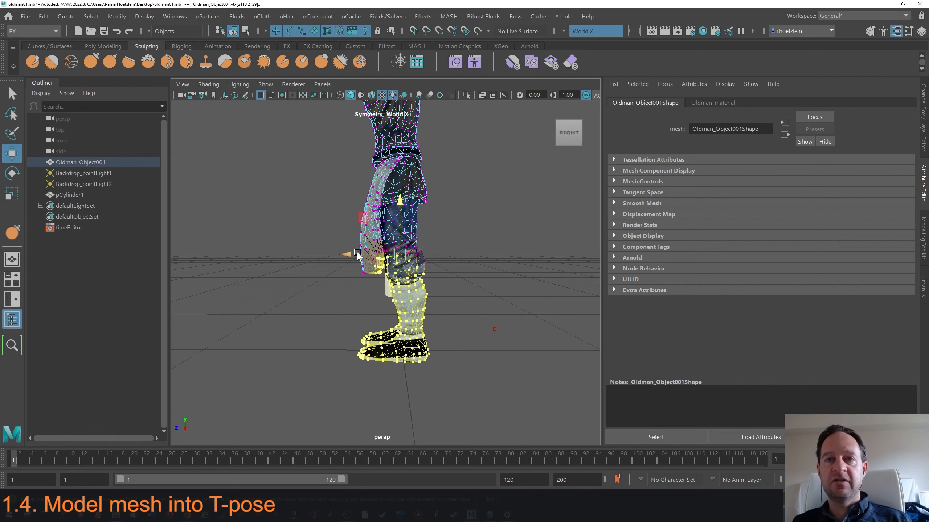
left_click_drag(351, 253, 351, 253)
left_click_drag(378, 260, 417, 299, "alt")
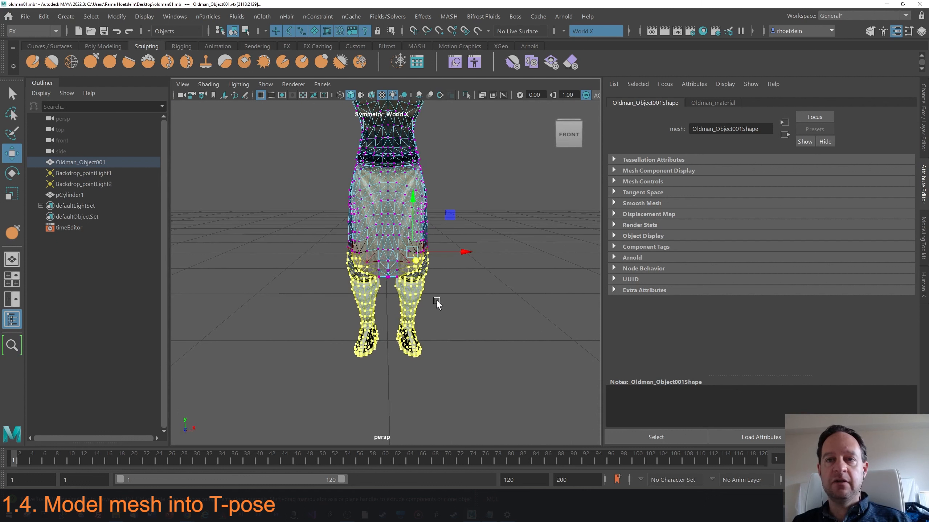
Select the feet vertices, set the pivot, and rotate the feet into place.
left_click(12, 115)
mouse_move(395, 316)
left_mouse_down()
mouse_move(417, 366)
mouse_move(435, 316)
mouse_move(421, 334)
mouse_move(383, 331)
mouse_move(446, 344)
mouse_move(444, 300)
mouse_move(436, 331)
mouse_move(344, 331)
mouse_move(355, 333)
mouse_move(371, 306)
mouse_move(450, 340)
mouse_move(367, 340)
mouse_move(461, 347)
mouse_move(433, 346)
mouse_move(449, 325)
mouse_move(450, 289)
mouse_move(436, 309)
mouse_move(405, 306)
mouse_move(445, 309)
mouse_move(439, 291)
left_mouse_up()
key("e")
key("w")
key("d")
key("e")
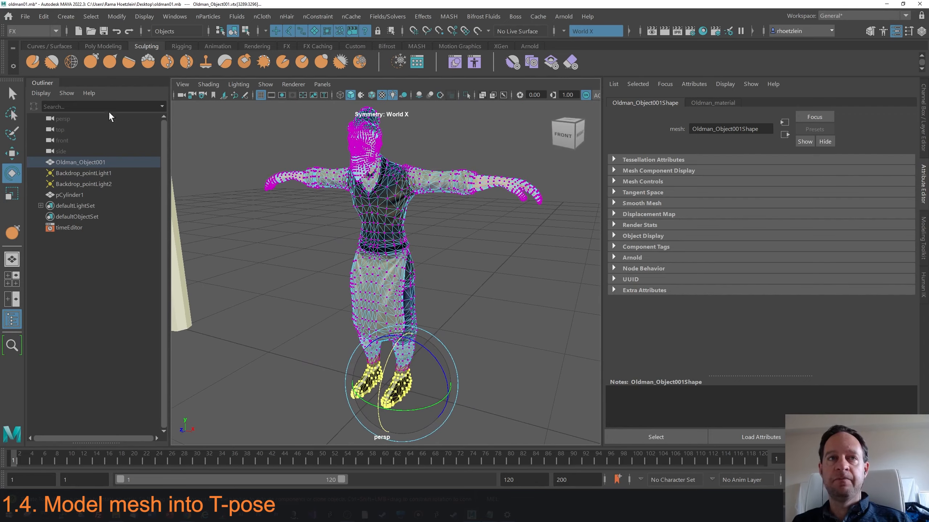
left_click(110, 115)
mouse_move(490, 266)
left_mouse_down("alt")
mouse_move(424, 271)
mouse_move(514, 270)
mouse_move(427, 278)
mouse_move(444, 268)
mouse_move(405, 289)
mouse_move(462, 279)
mouse_move(460, 311)
mouse_move(417, 330)
mouse_move(478, 207)
mouse_move(456, 260)
mouse_move(480, 250)
left_mouse_up("alt")
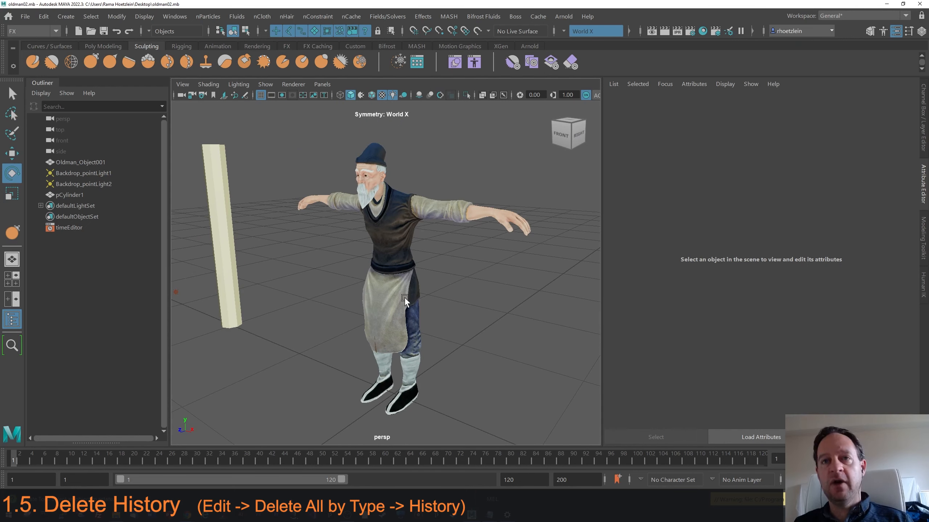
Delete all construction history in the scene.
left_click(43, 16)
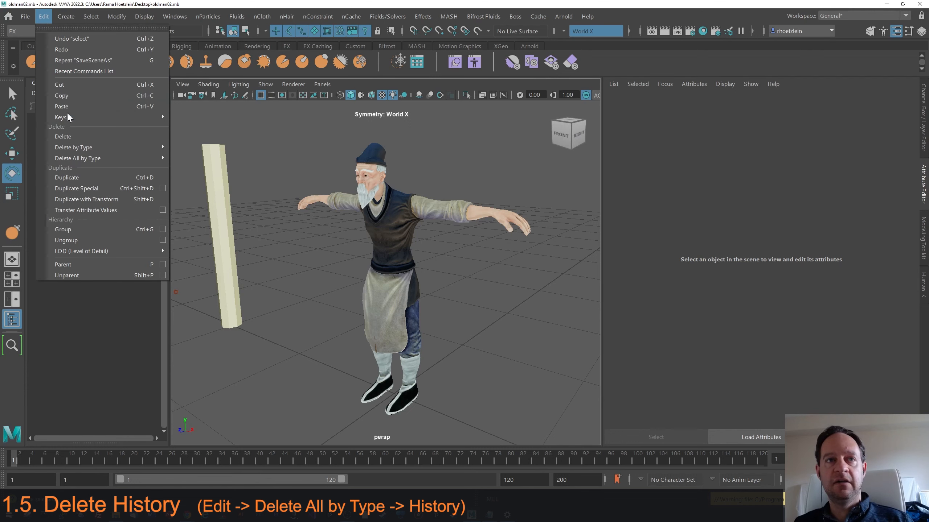
mouse_move(81, 161)
left_click(189, 158)
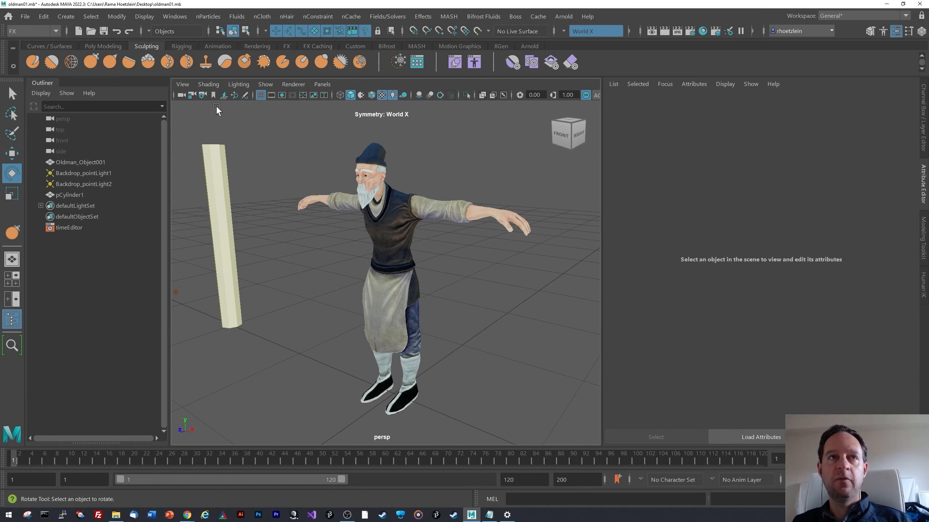
Save the scene as oldman02.mb on the Desktop.
left_click(29, 18)
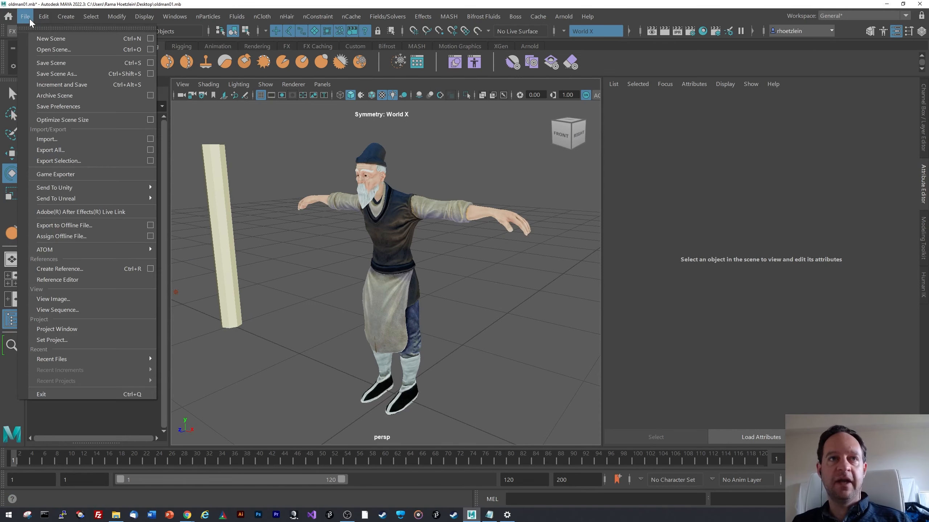
left_click(60, 74)
key("End")
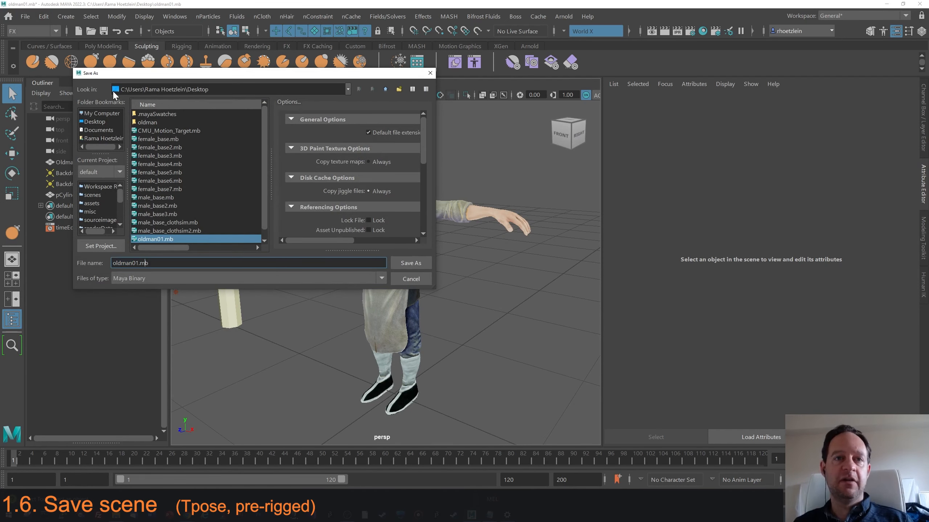
key("Left")
key("Left")
key("Left")
key("BackSpace")
type("2")
key("End")
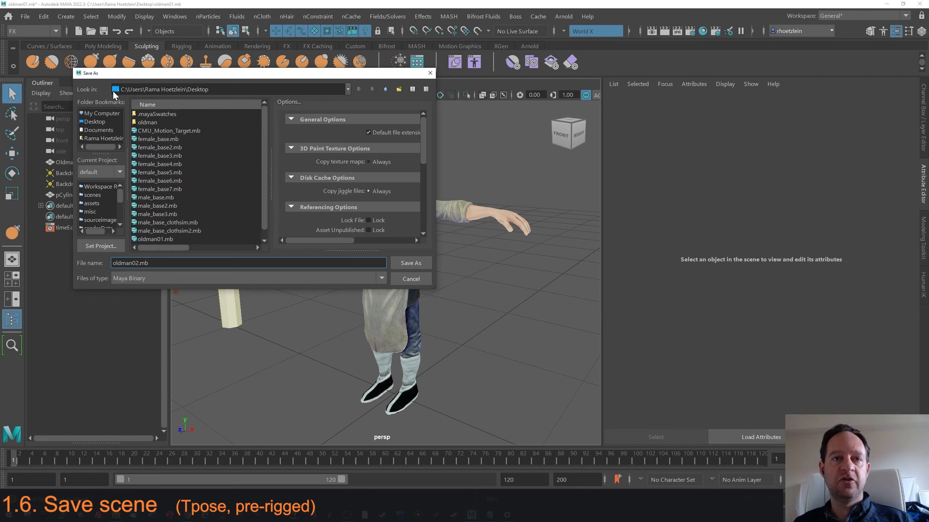
key("Return")
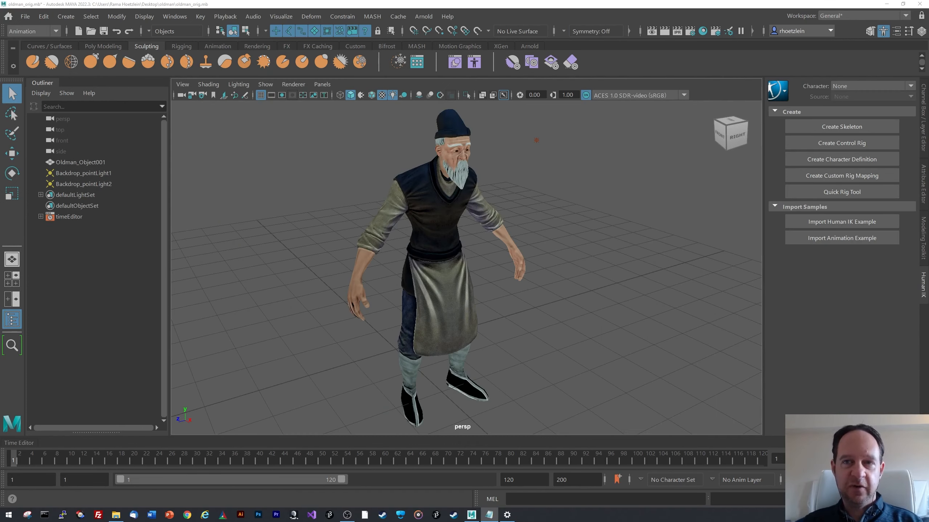